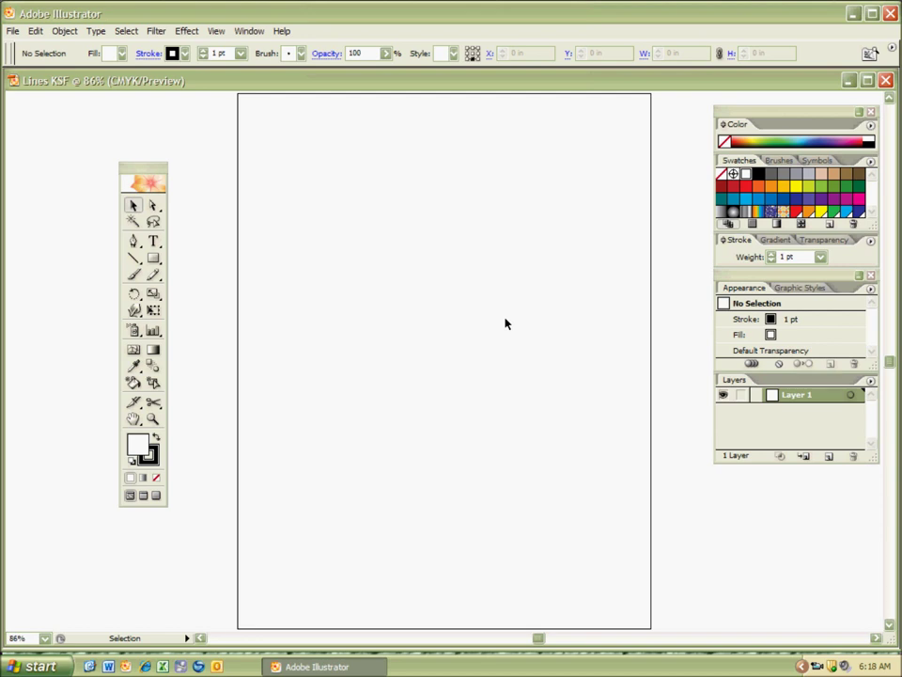
Activate the Pen tool and set the fill to none, keeping the black 1 pt stroke.
key(p)
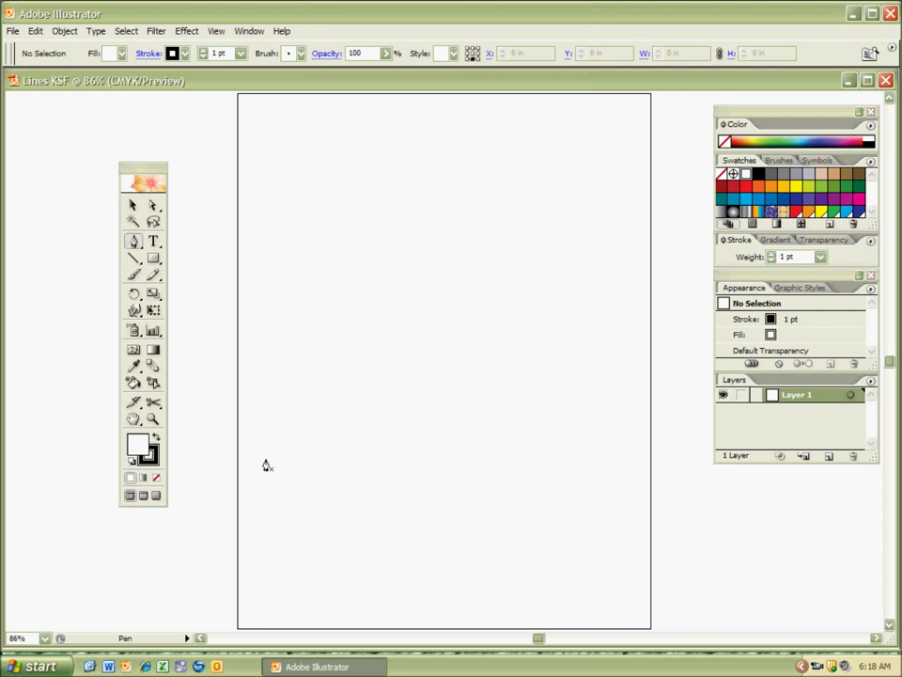
key(x)
key(x)
key(slash)
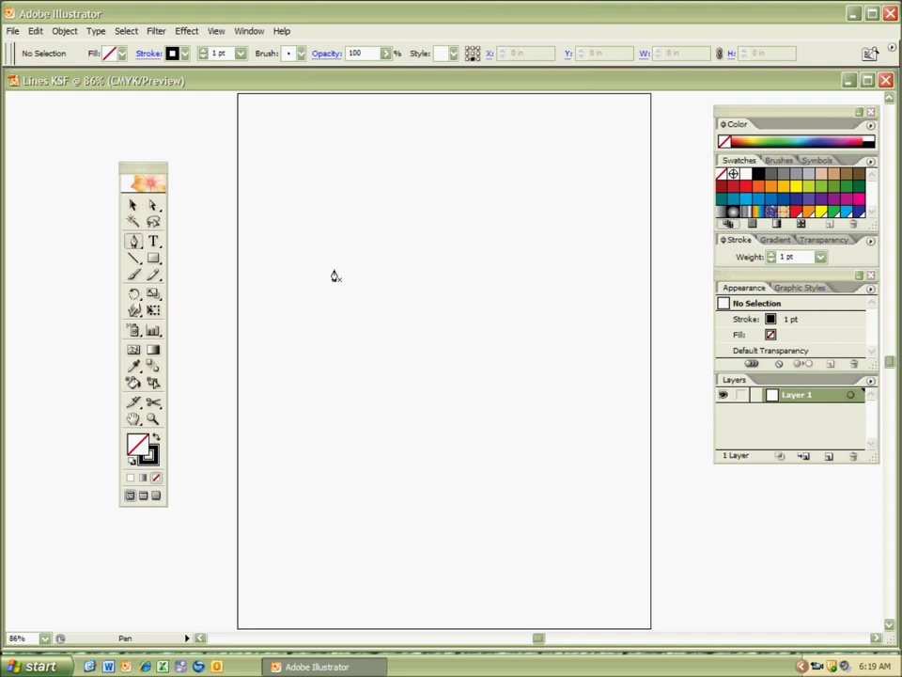
Start a downward zigzag in the page's upper left with two 45° Pen segments, undoing the extra horizontal segment.
click(334, 194)
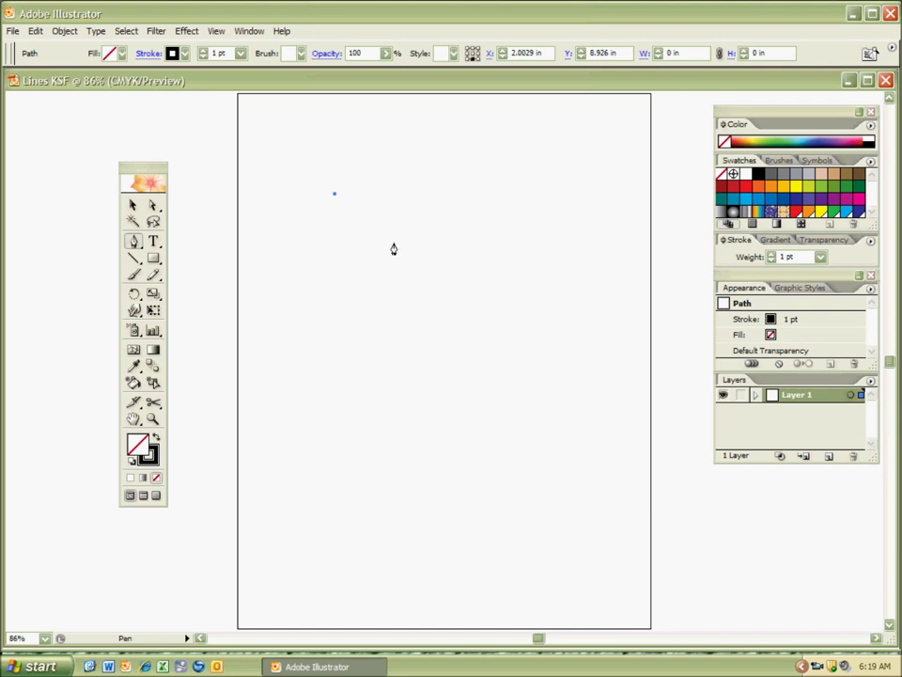
click(391, 249)
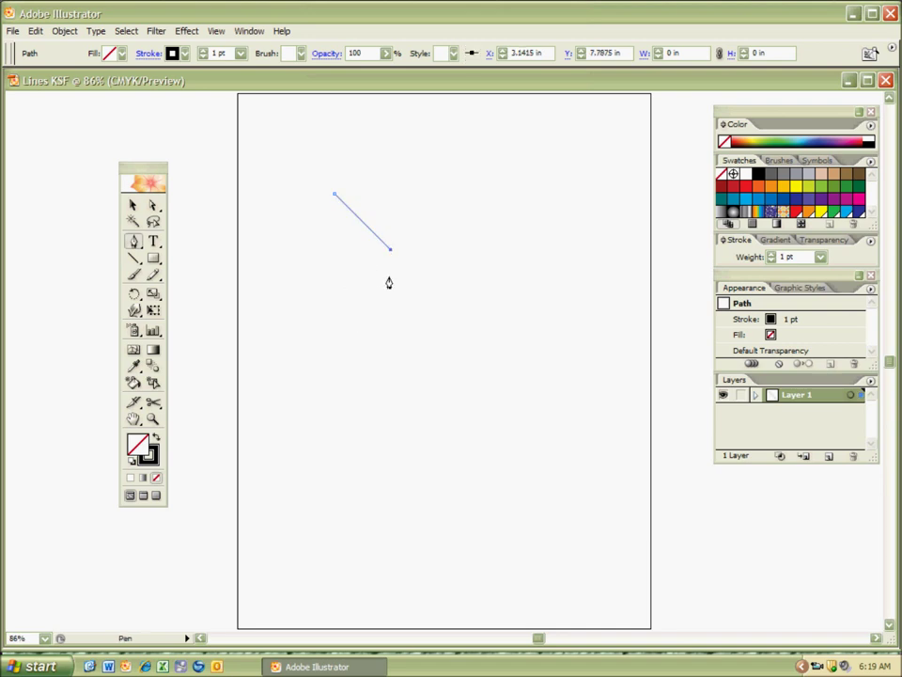
click(343, 296)
click(410, 297)
key(ctrl)
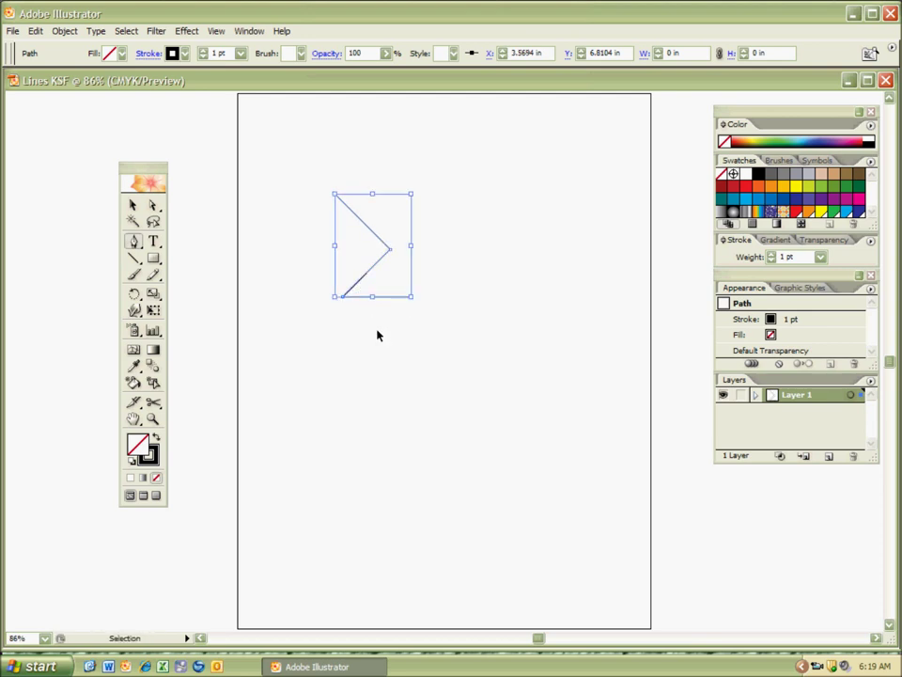
key(ctrl+z)
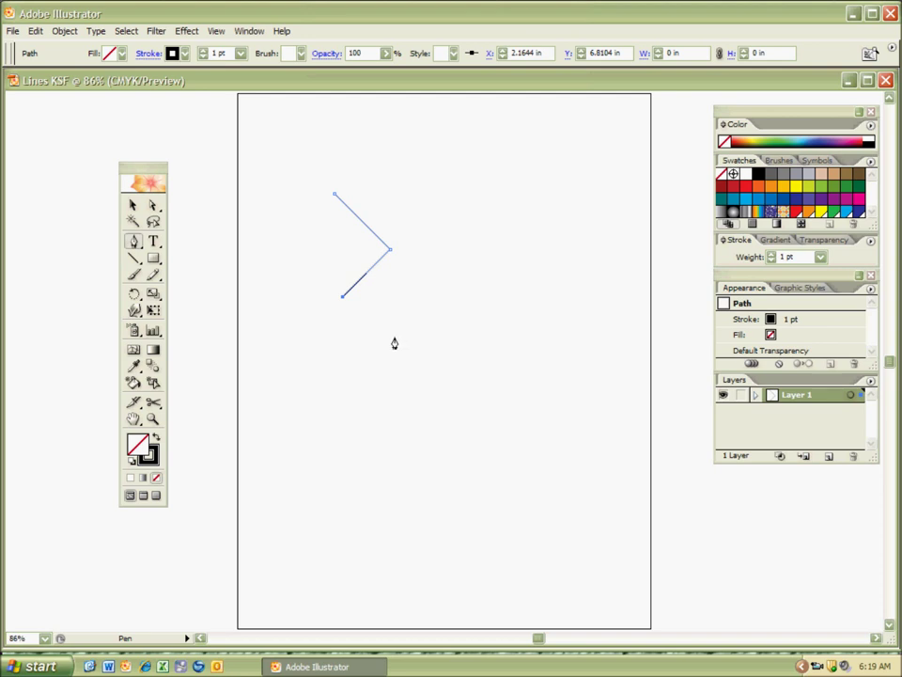
Extend the vertical zigzag with six more anchor points, alternating 45° segments down toward the lower part of the page.
click(390, 344)
click(348, 384)
click(386, 421)
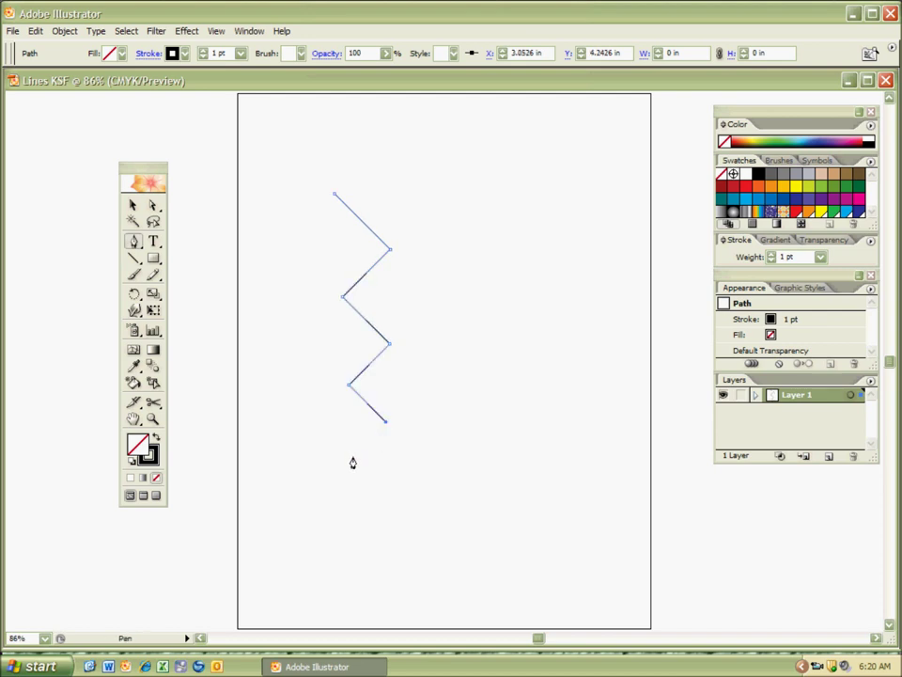
click(352, 456)
click(383, 488)
click(343, 528)
Undo the long diagonal segment added to the end of the vertical zigzag and deselect the path.
click(588, 296)
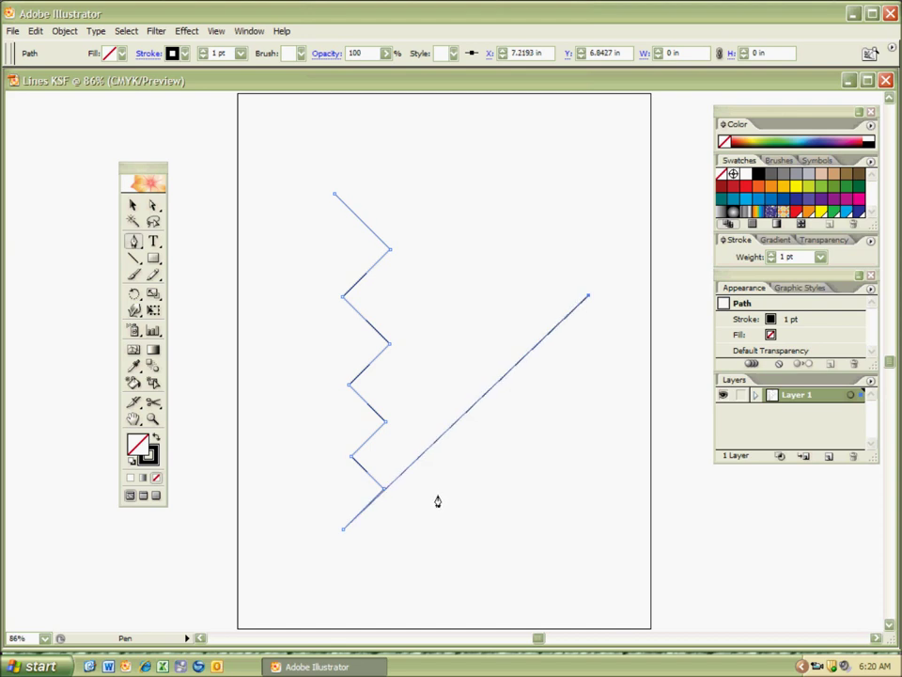
key(ctrl+z)
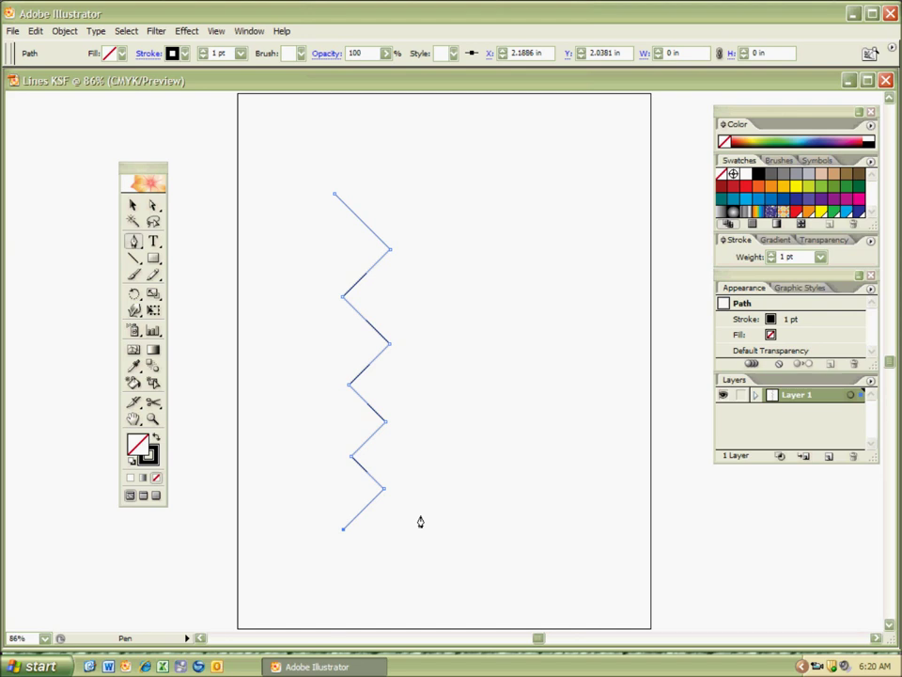
key(ctrl)
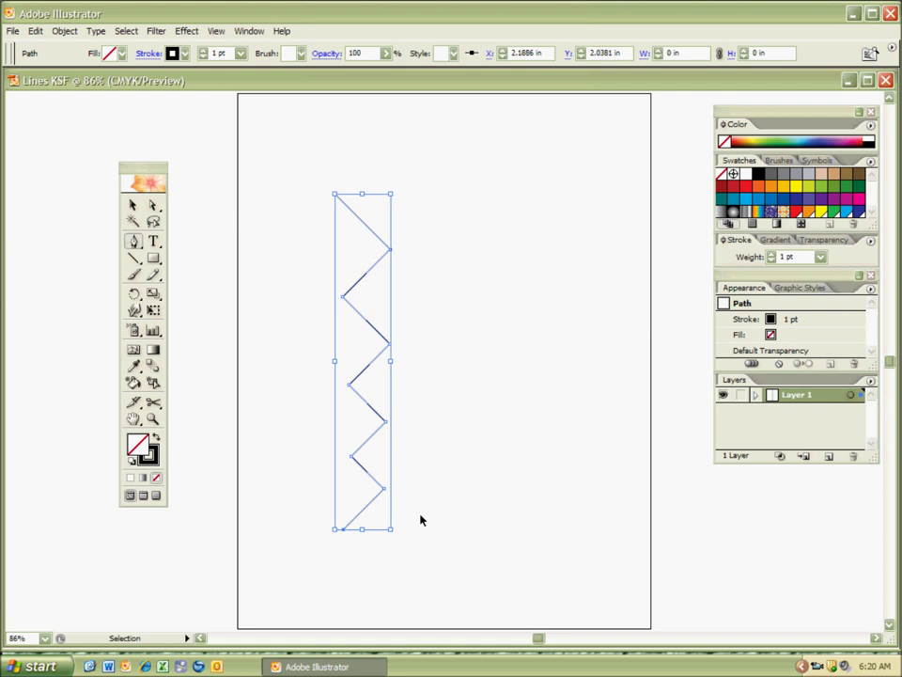
key(shift)
key(ctrl+shift+a)
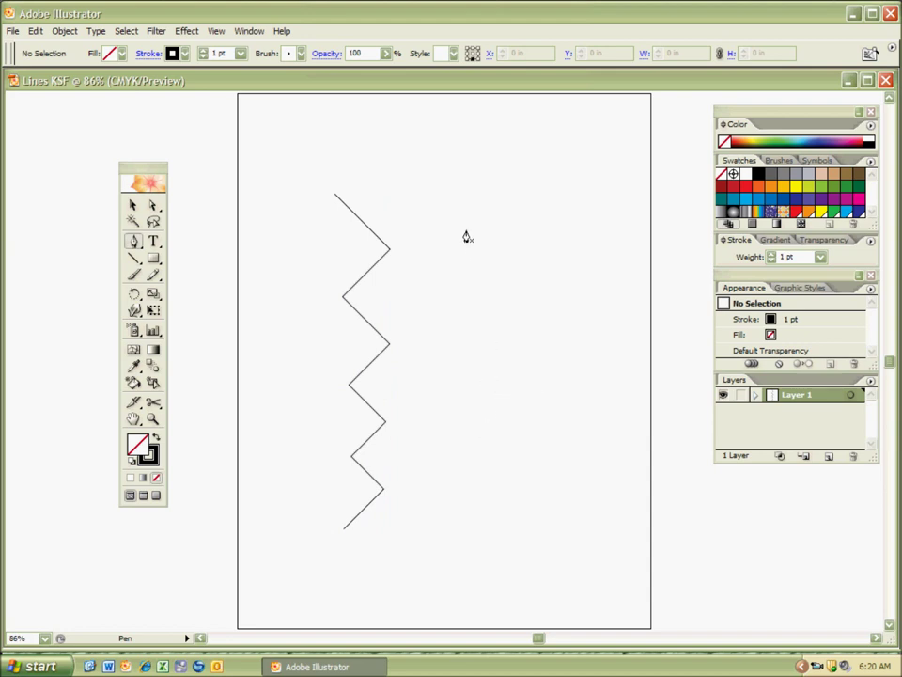
Draw a separate horizontal zigzag of five 45° segments from beside the vertical zigzag to the page's right edge.
click(430, 305)
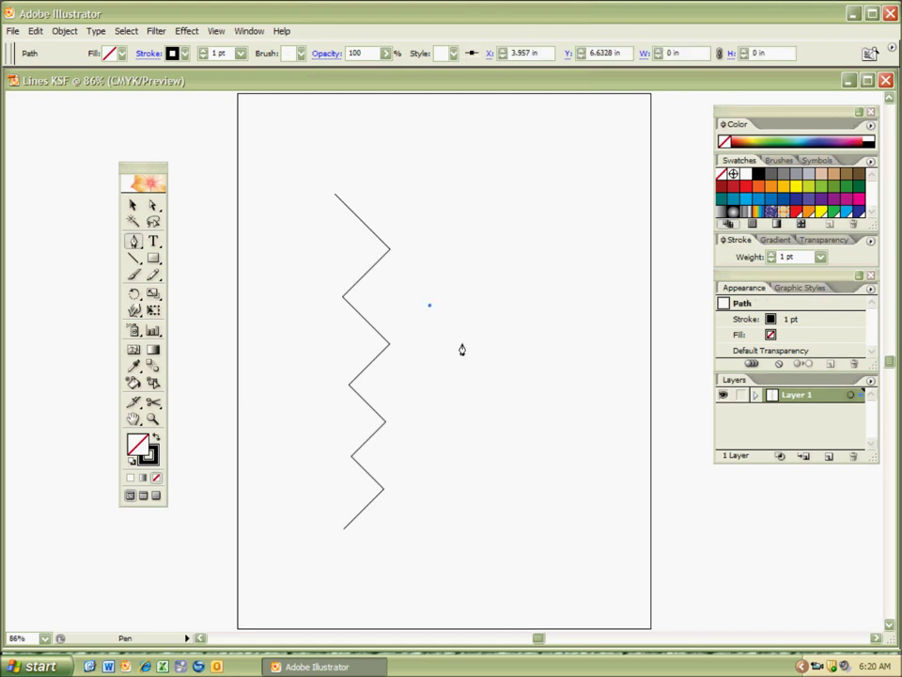
click(480, 254)
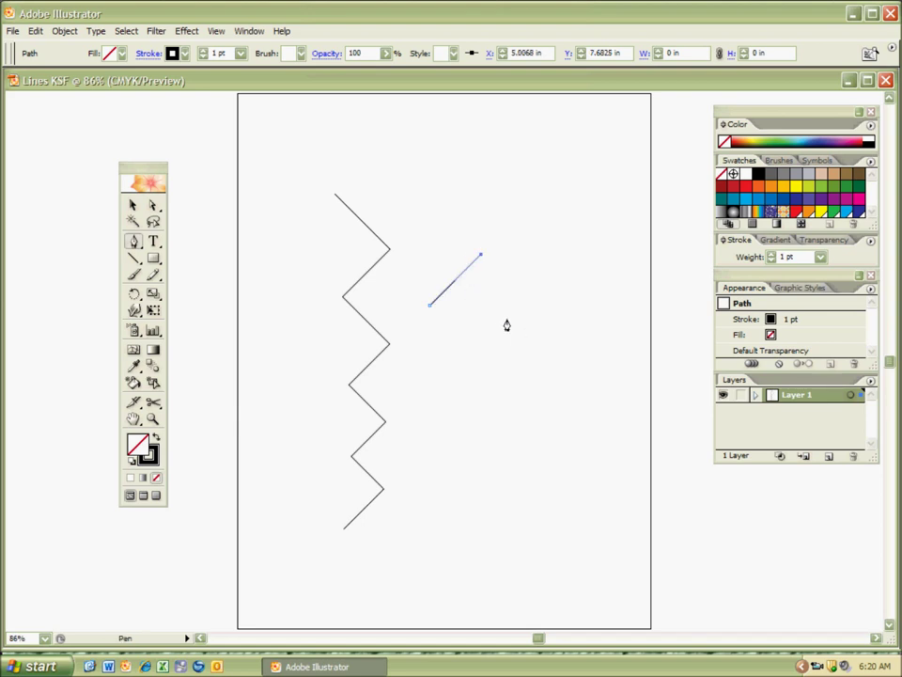
click(534, 306)
click(583, 257)
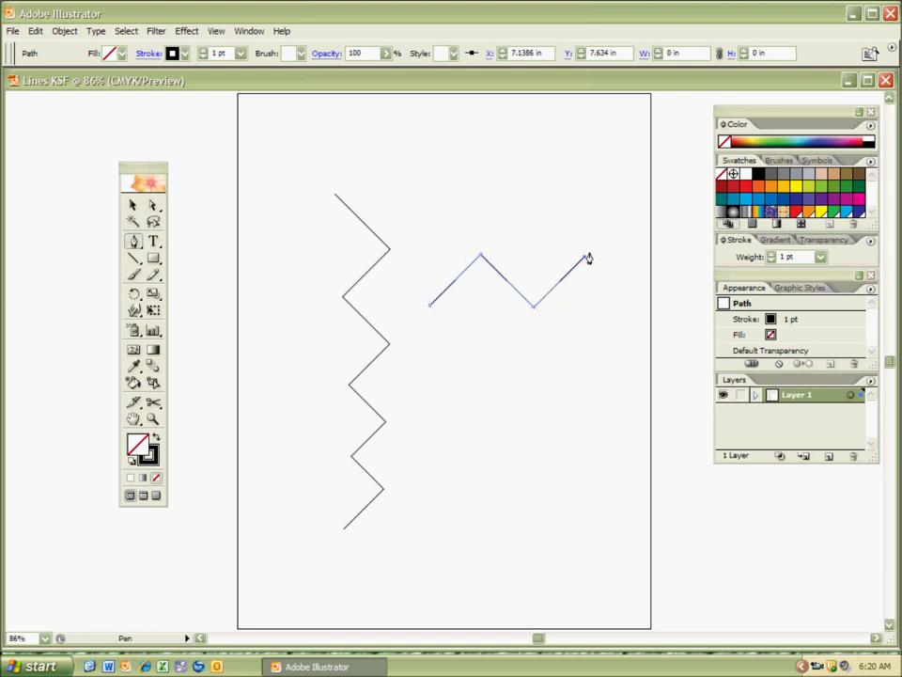
click(630, 301)
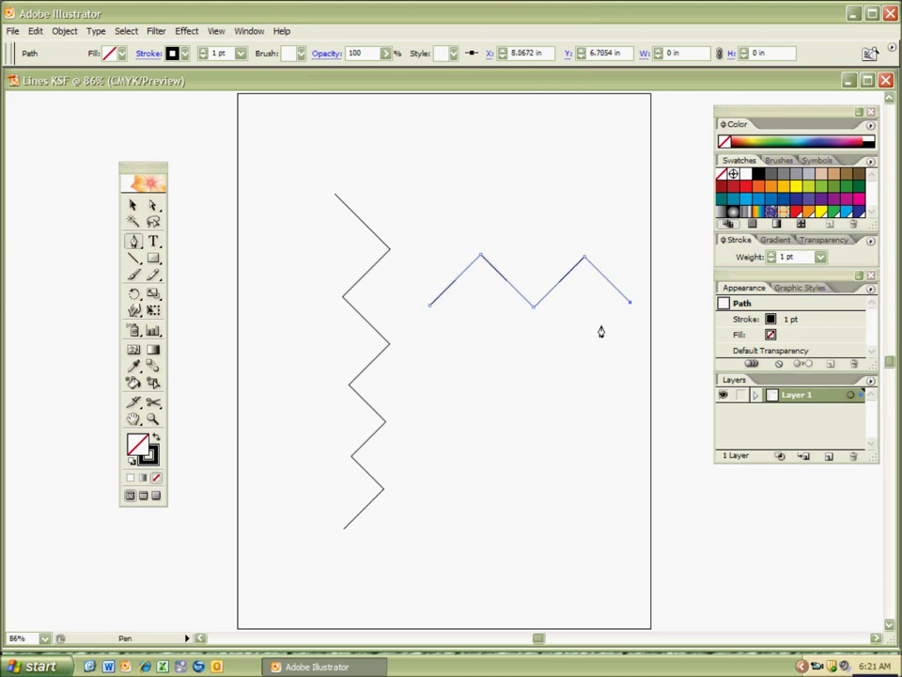
click(647, 282)
End the horizontal zigzag by deselecting it, select all paths, and deselect everything again with the Pen tool still active.
key(ctrl)
ctrl+click(548, 301)
key(ctrl+a)
ctrl+click(467, 313)
key(ctrl+a)
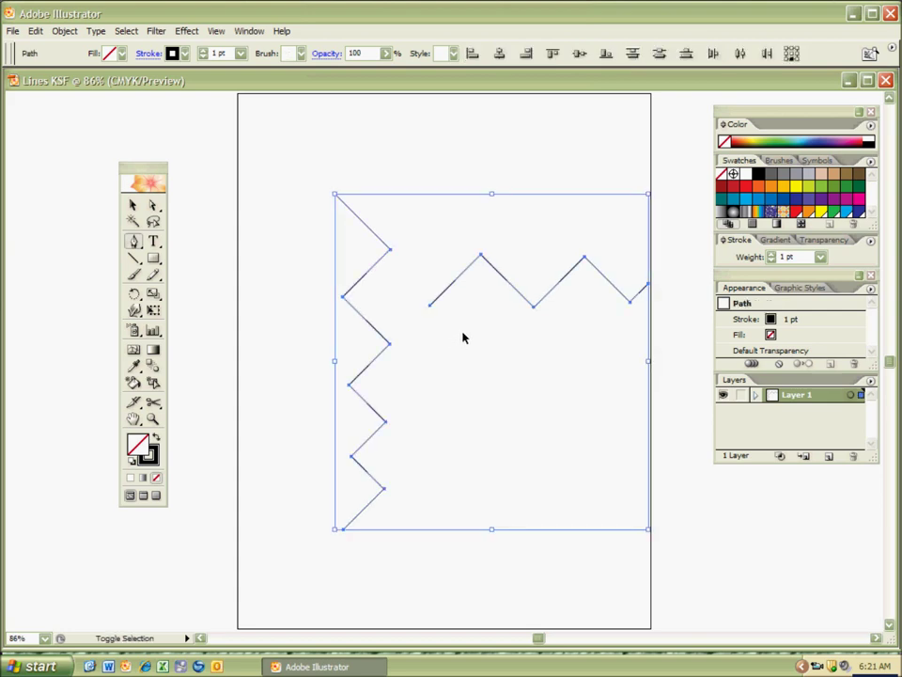
ctrl+click(510, 316)
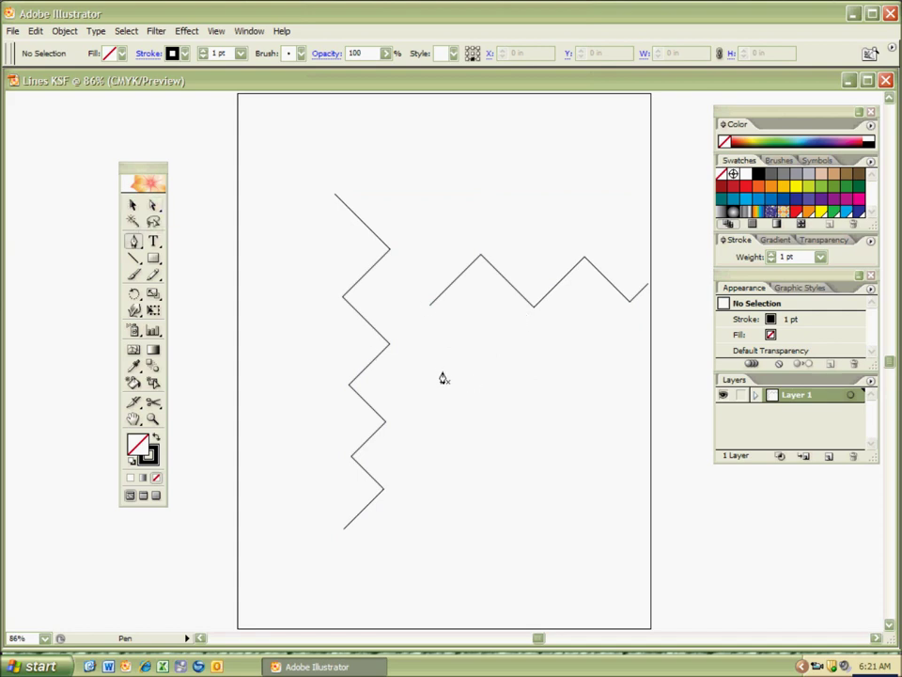
Switch to the Selection tool and back to the Pen tool, and select the horizontal zigzag path.
key(v)
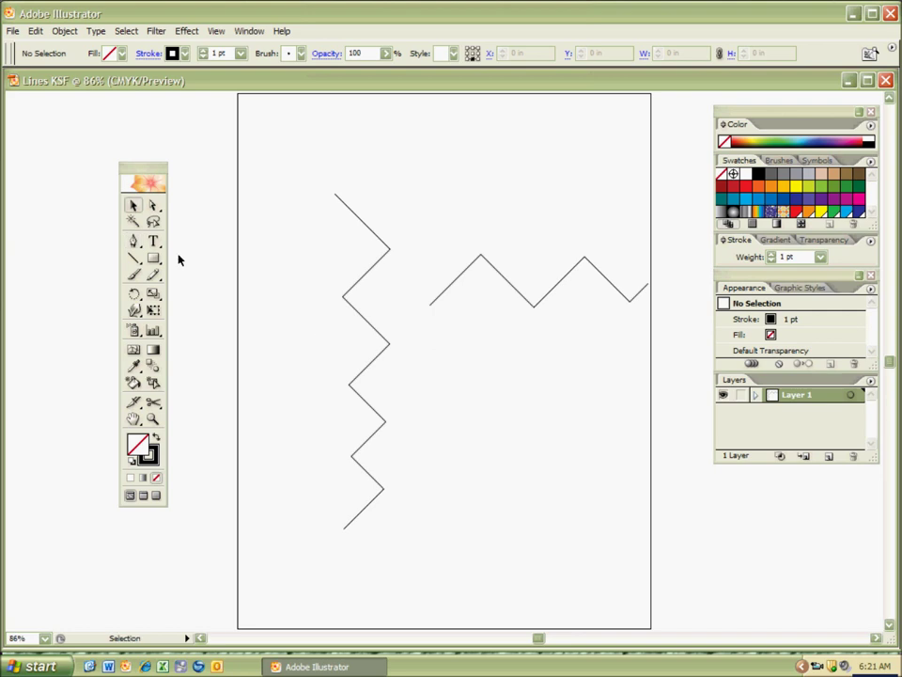
key(p)
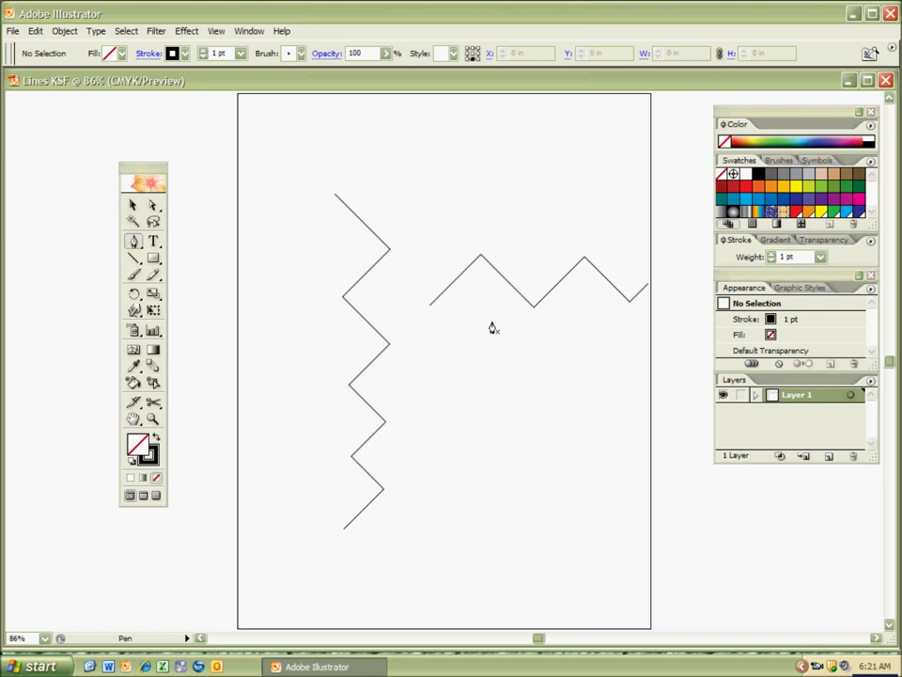
key(ctrl)
ctrl+click(525, 299)
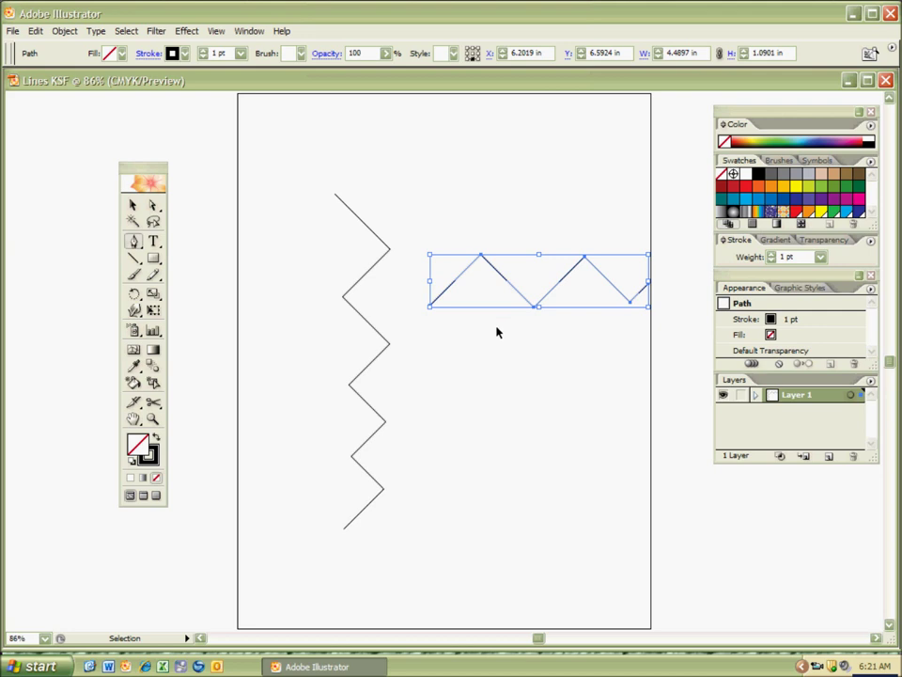
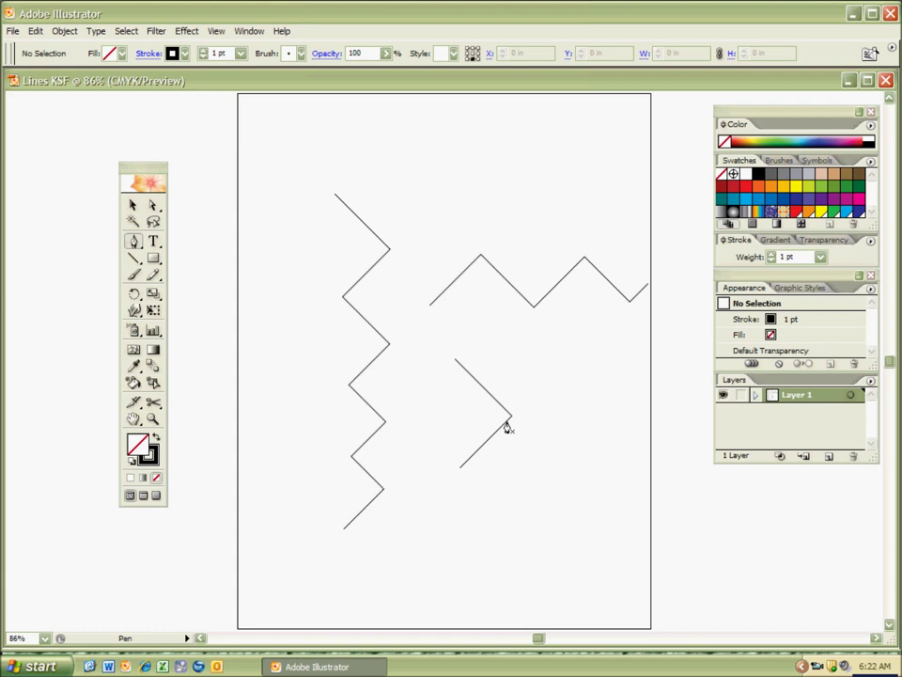
Draw an open right-angle path with a vertical and a horizontal segment beside the chevron, and end the path.
click(595, 358)
click(595, 437)
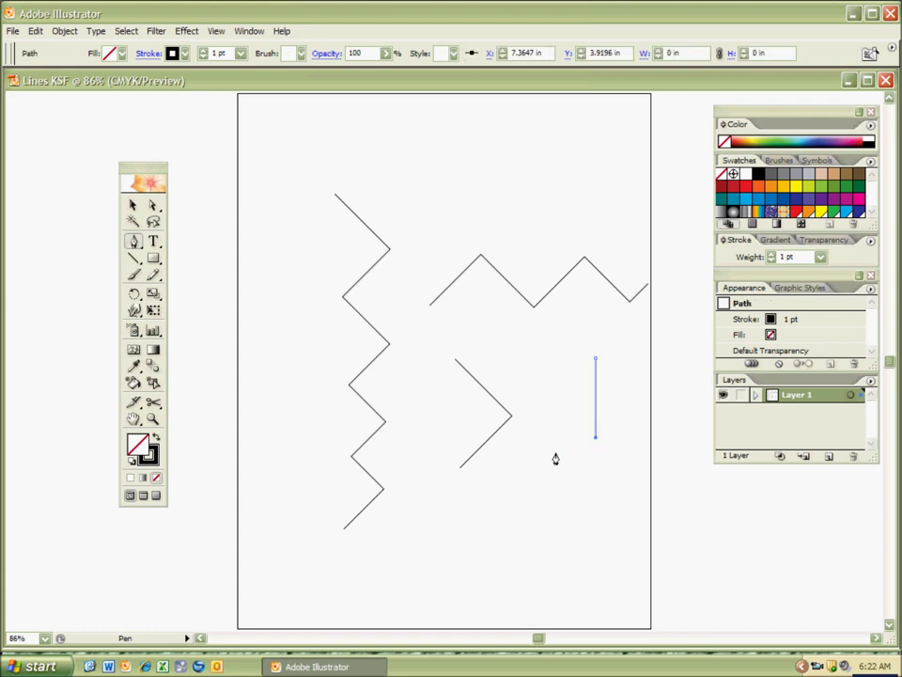
click(537, 437)
ctrl+click(518, 474)
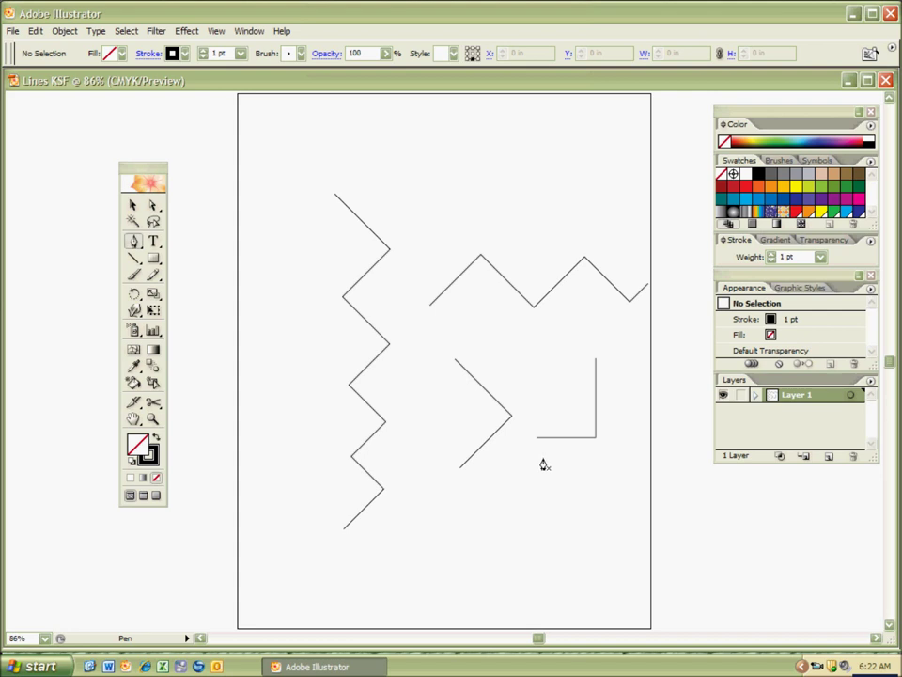
Undo the right-angle path and the chevron below the horizontal zigzag.
key(ctrl)
key(ctrl+z)
key(ctrl+z)
key(ctrl+z)
key(ctrl+z)
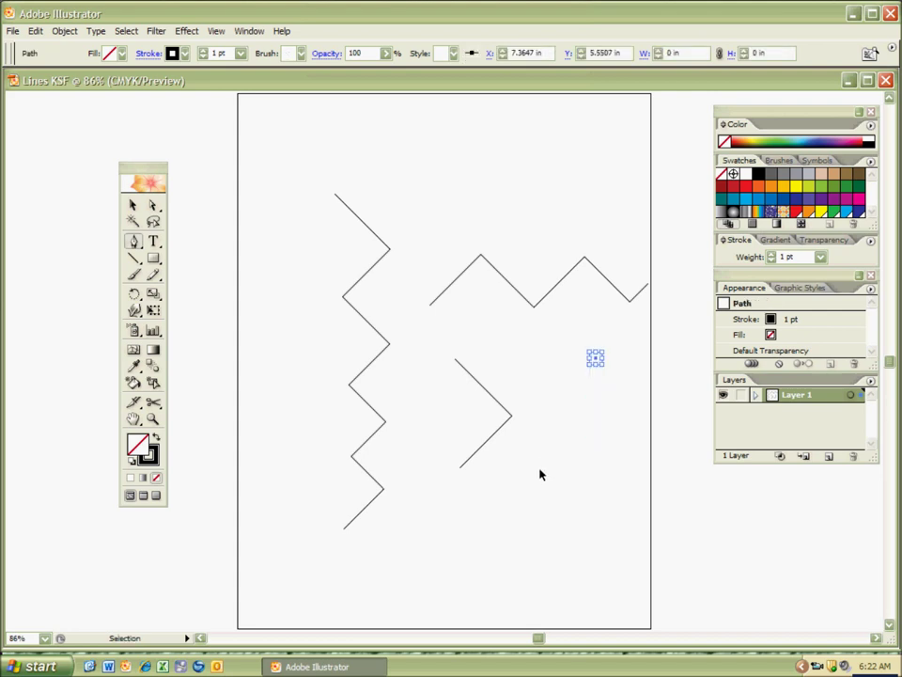
key(ctrl+z)
key(ctrl+z)
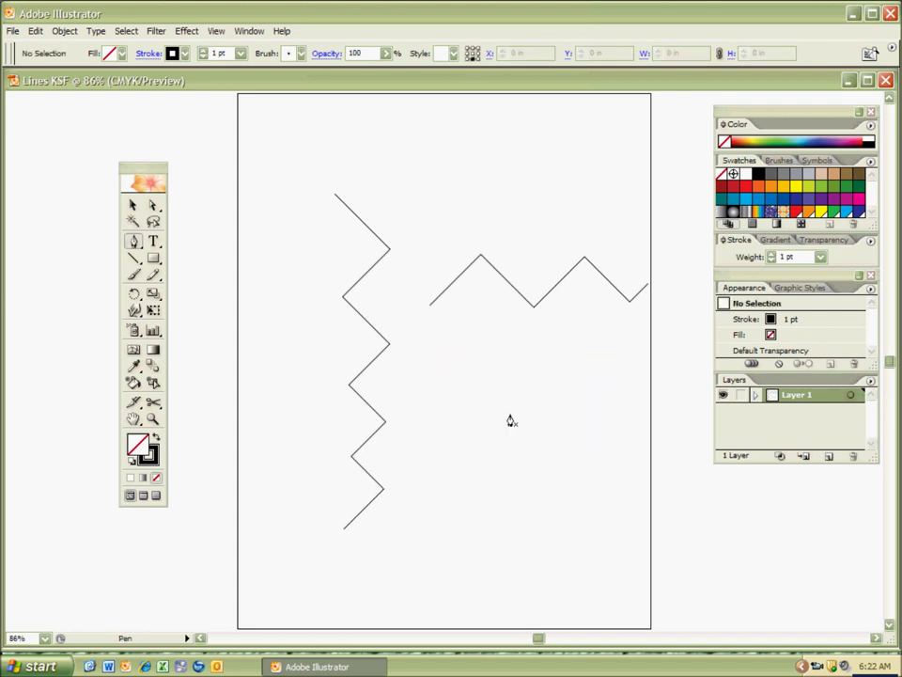
Draw a second downward zigzag of three 45° segments below the horizontal one, undoing the extra horizontal segment.
click(470, 351)
click(526, 407)
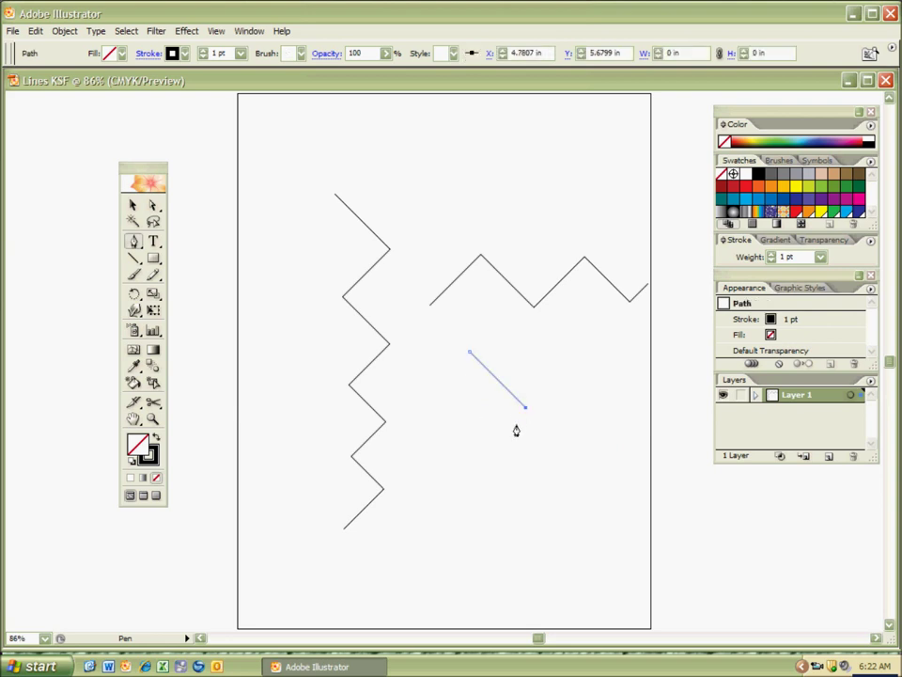
click(475, 457)
click(517, 499)
shift+click(469, 527)
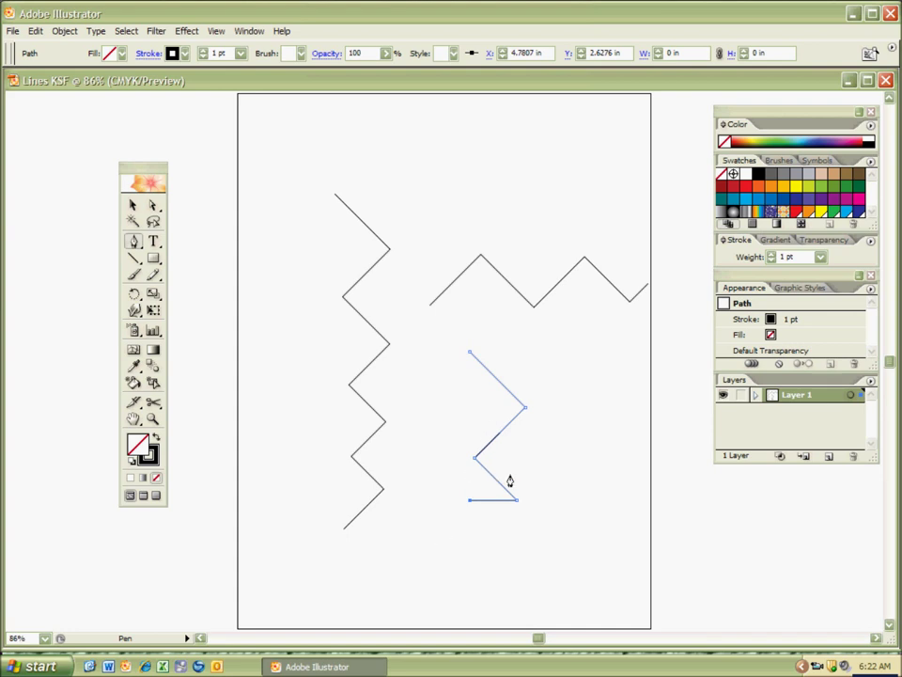
key(ctrl)
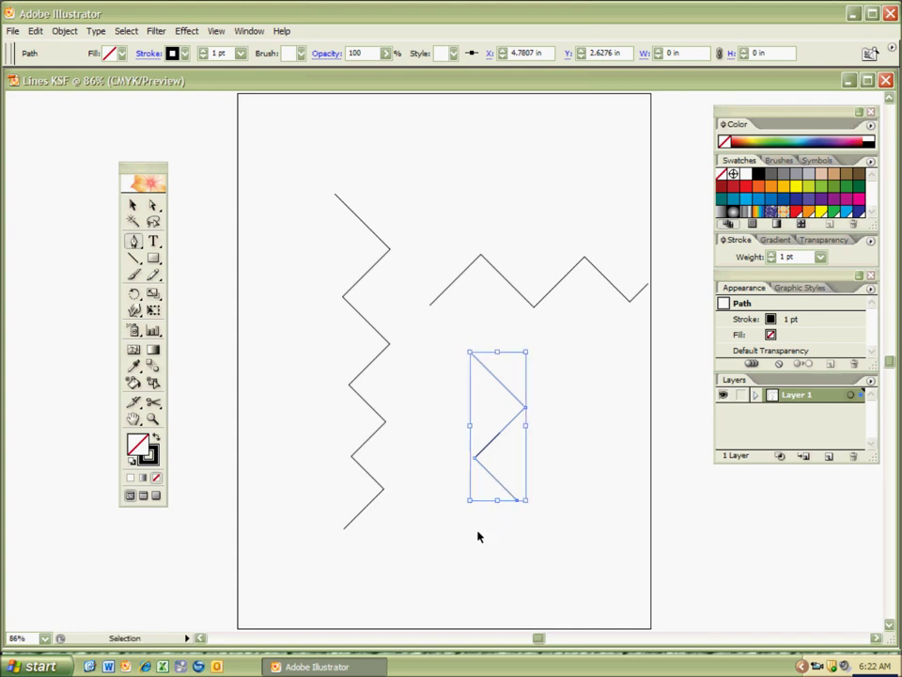
key(ctrl+z)
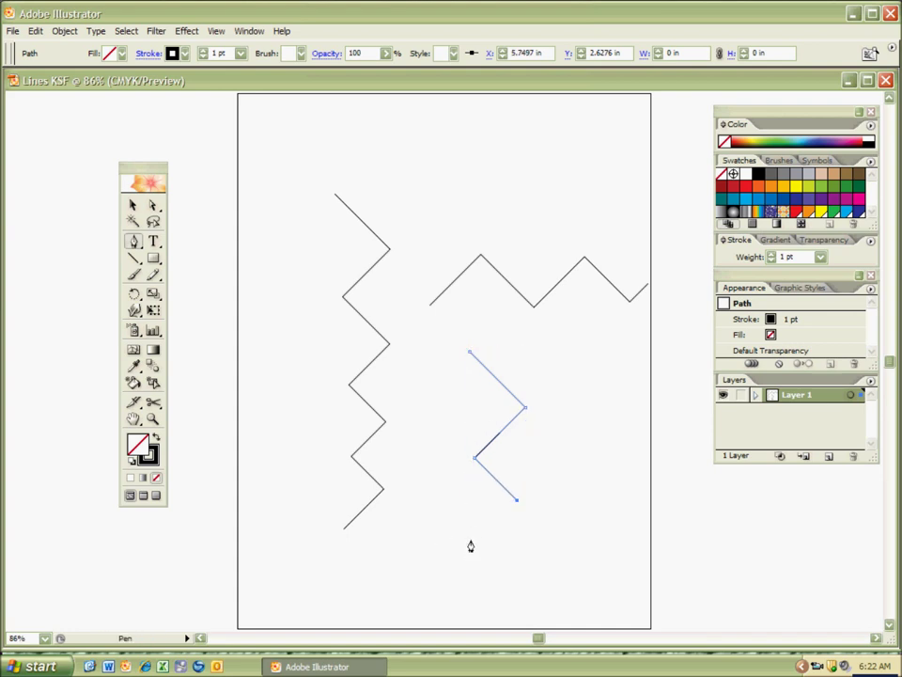
Add two more 45° segments to the lower end of the second vertical zigzag and end the path.
click(480, 538)
click(515, 574)
key(ctrl)
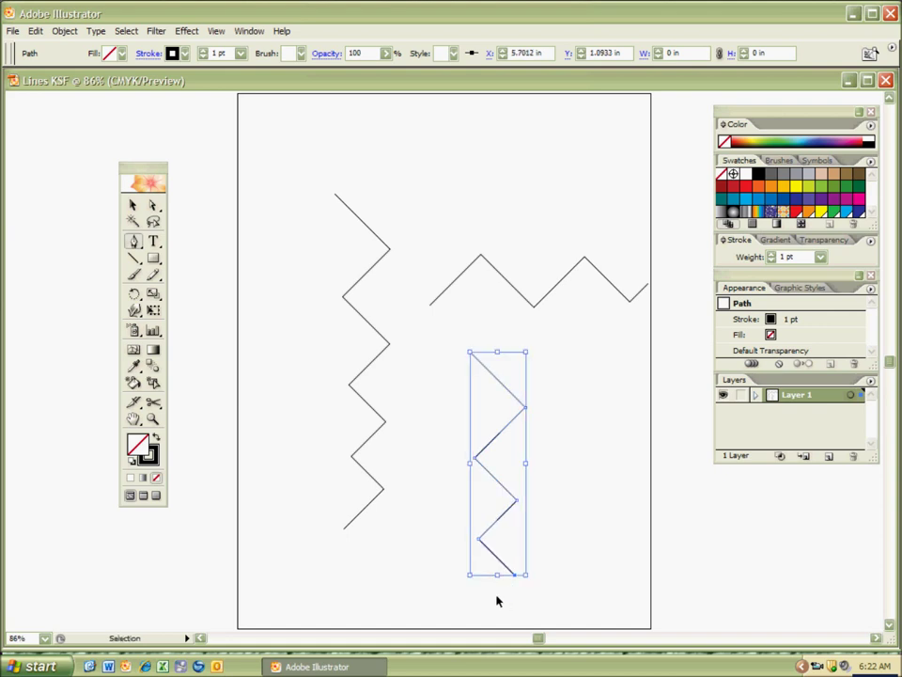
ctrl+click(490, 595)
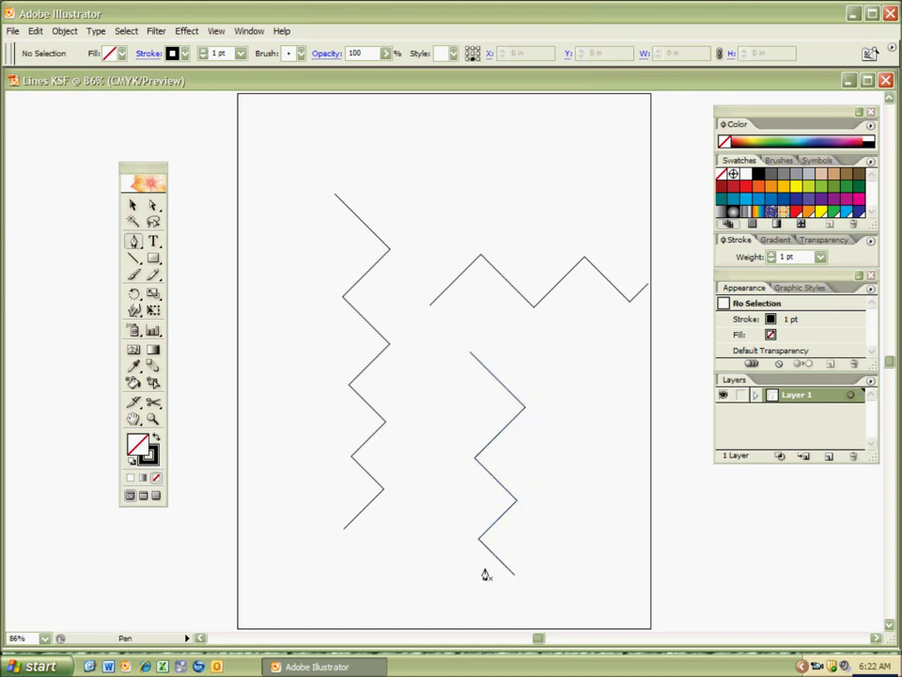
ctrl+click(488, 547)
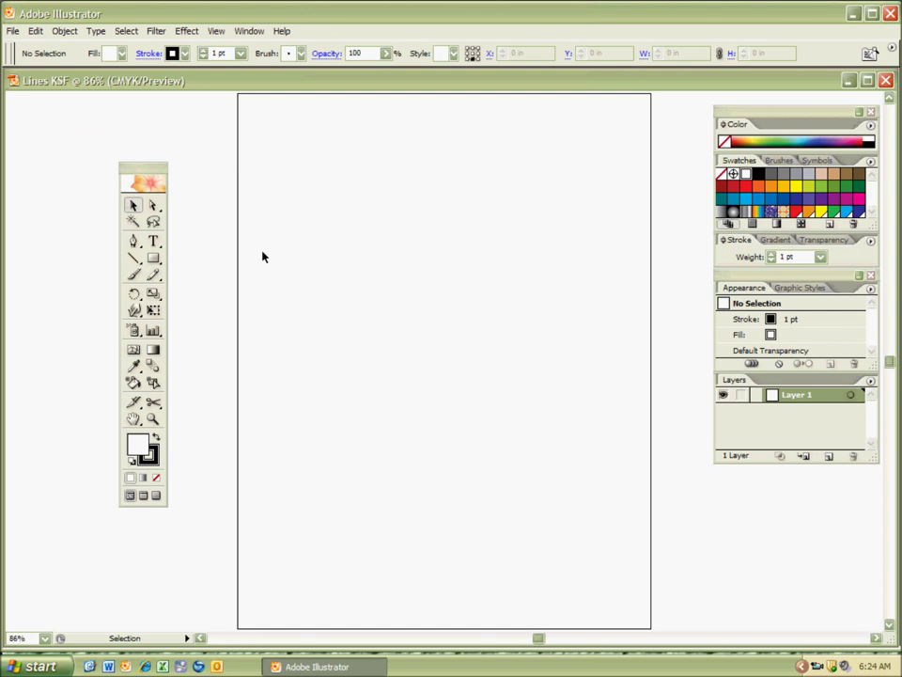
Activate the Pen tool and set the fill to None, keeping the black 1 pt stroke.
key(p)
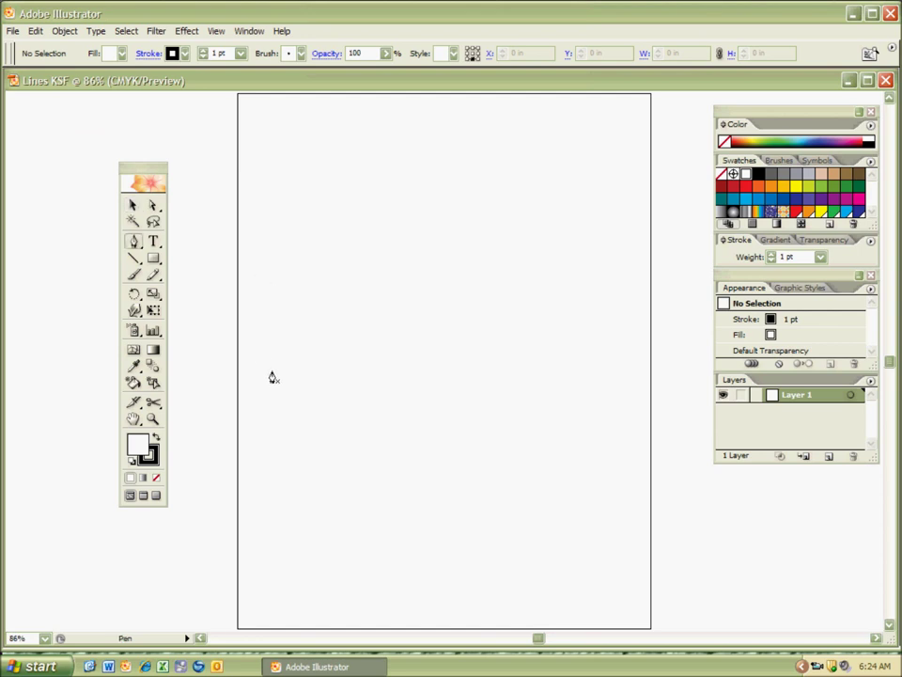
key(x)
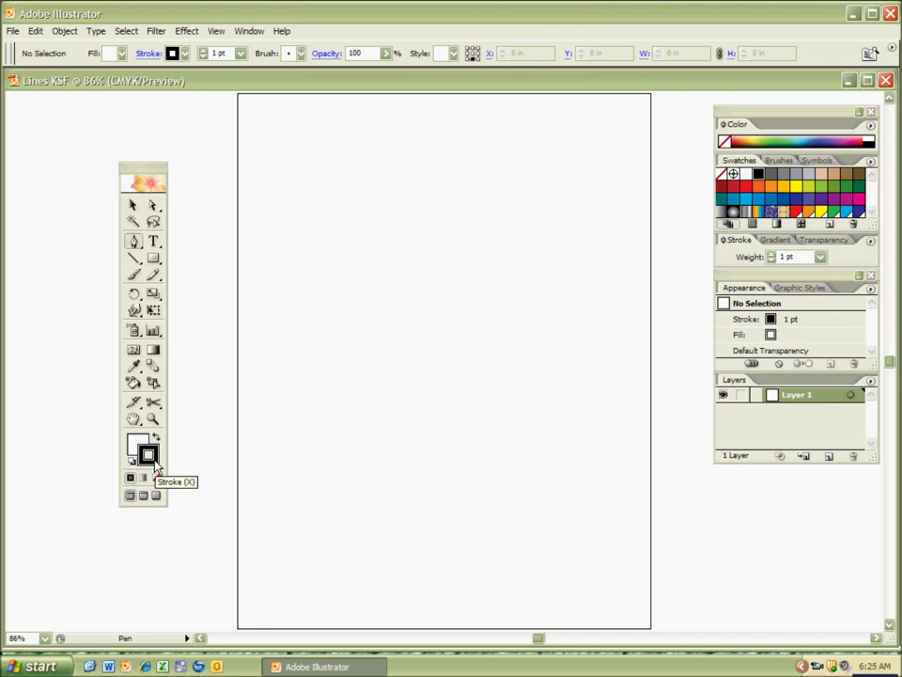
key(x)
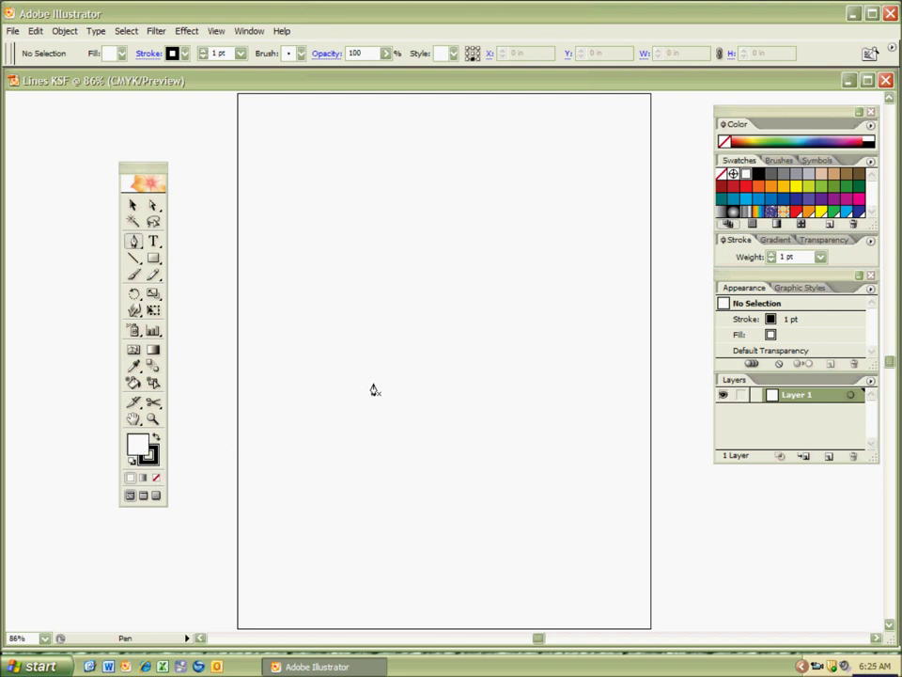
key(slash)
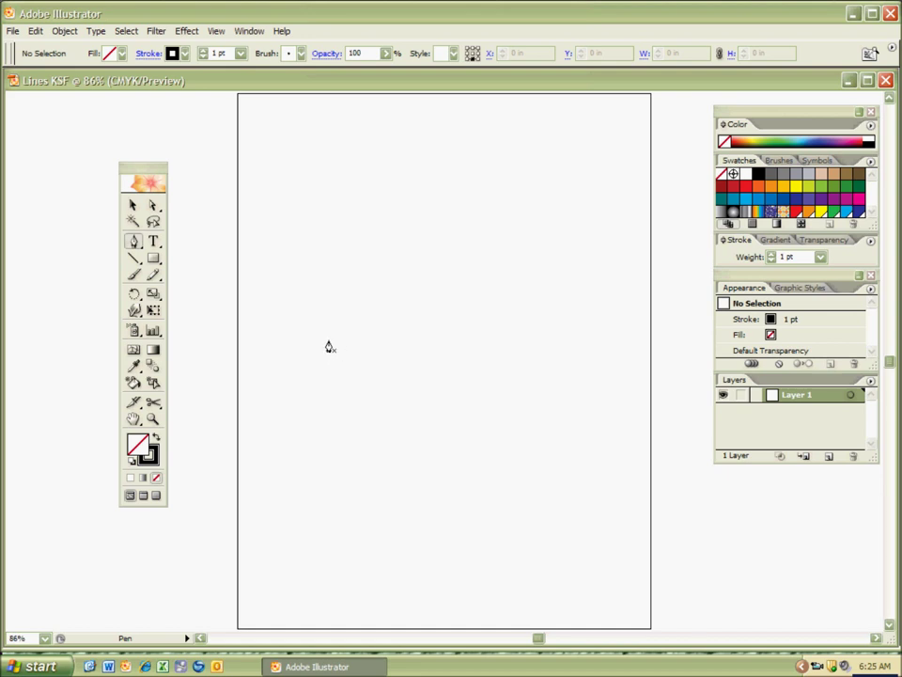
Draw an open upward-arching curve about 2.7 in wide in the upper-left part of the artboard, and end the path.
click(321, 248)
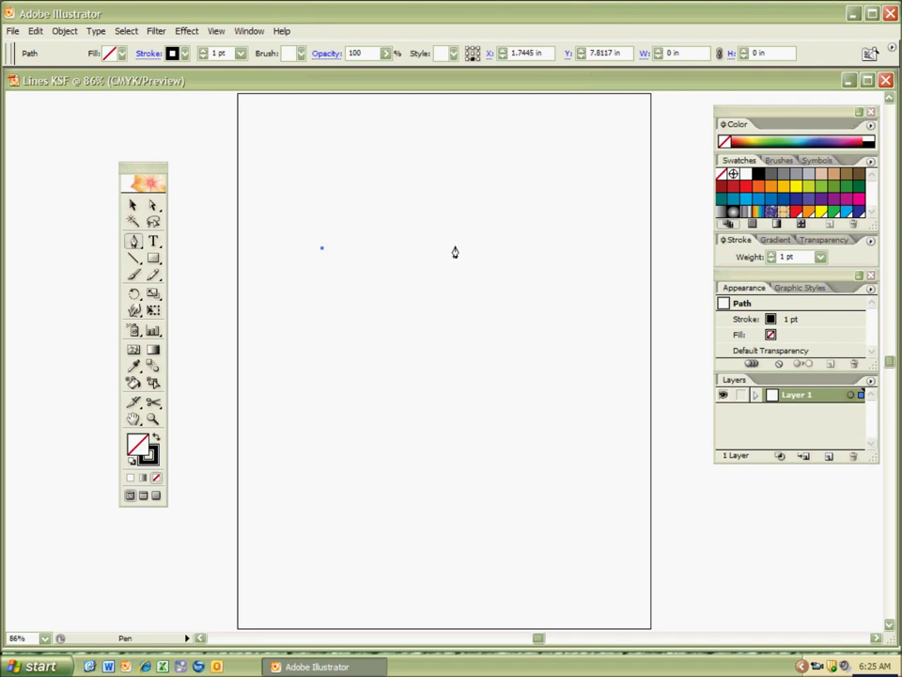
drag(455, 250, 458, 255)
drag(459, 254, 477, 345)
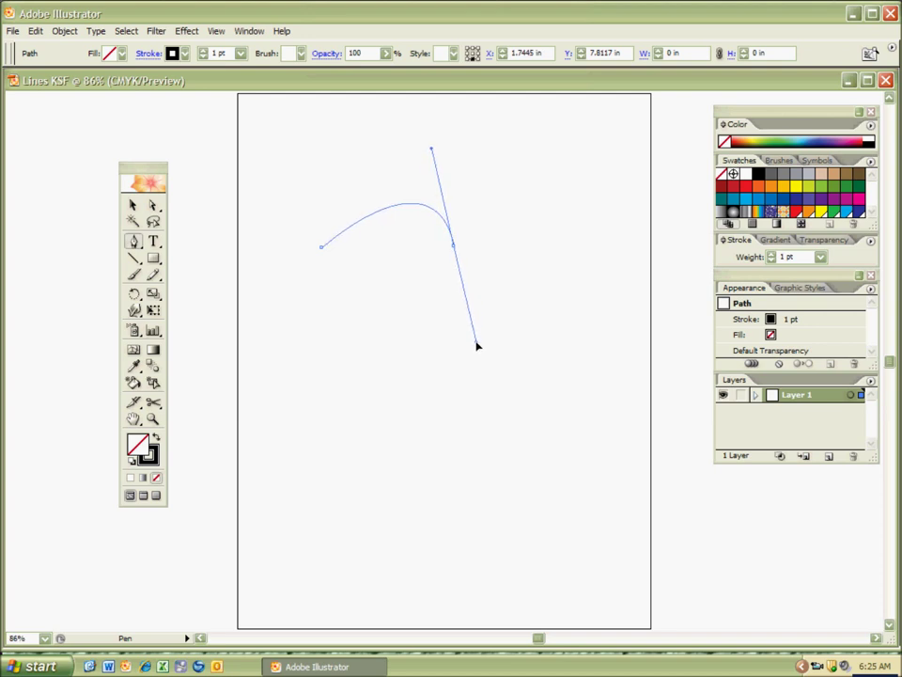
drag(476, 347, 477, 367)
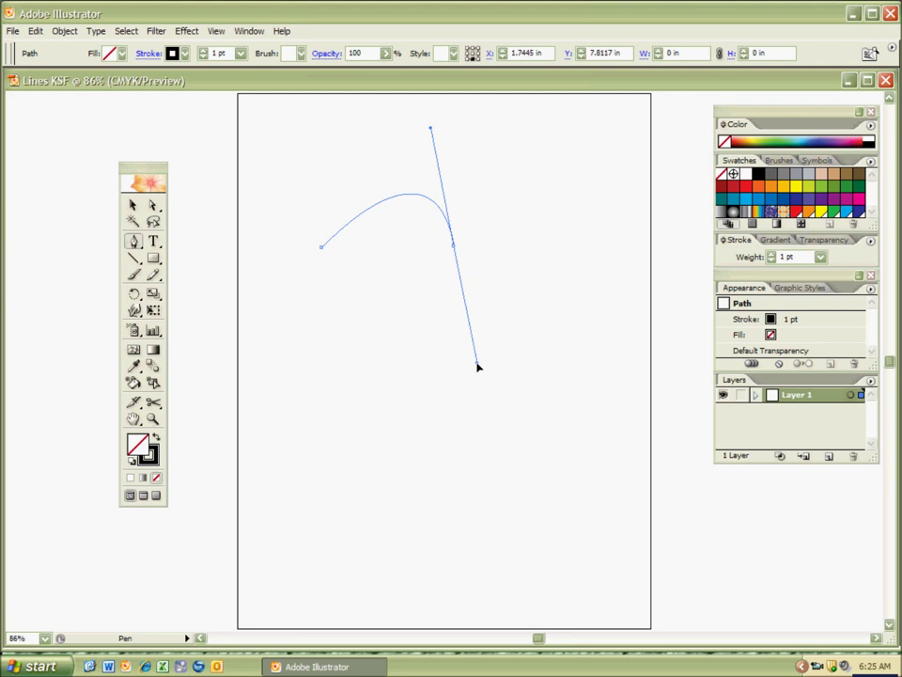
drag(478, 368, 474, 369)
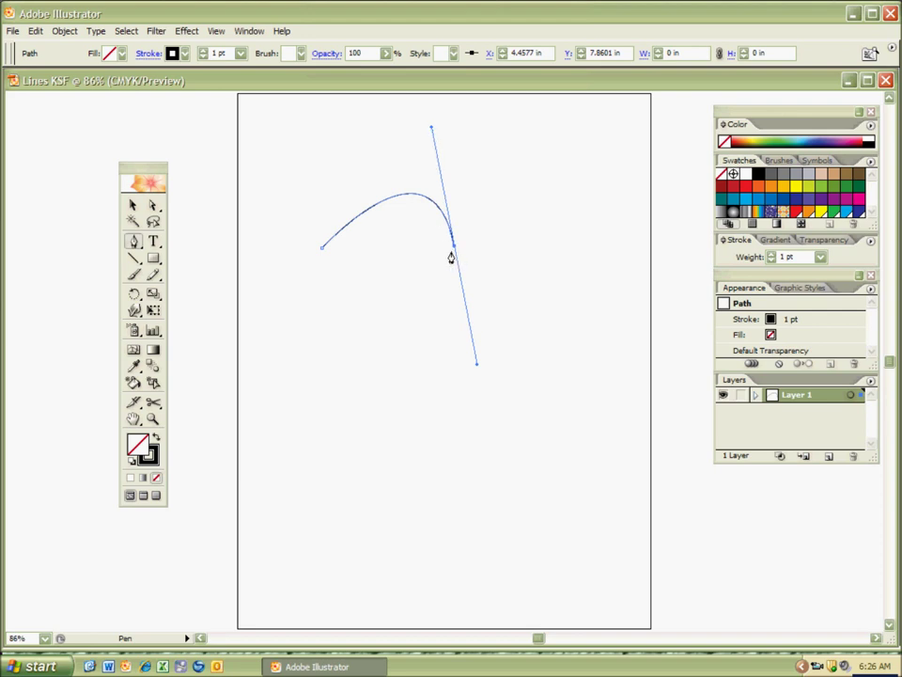
ctrl+click(376, 295)
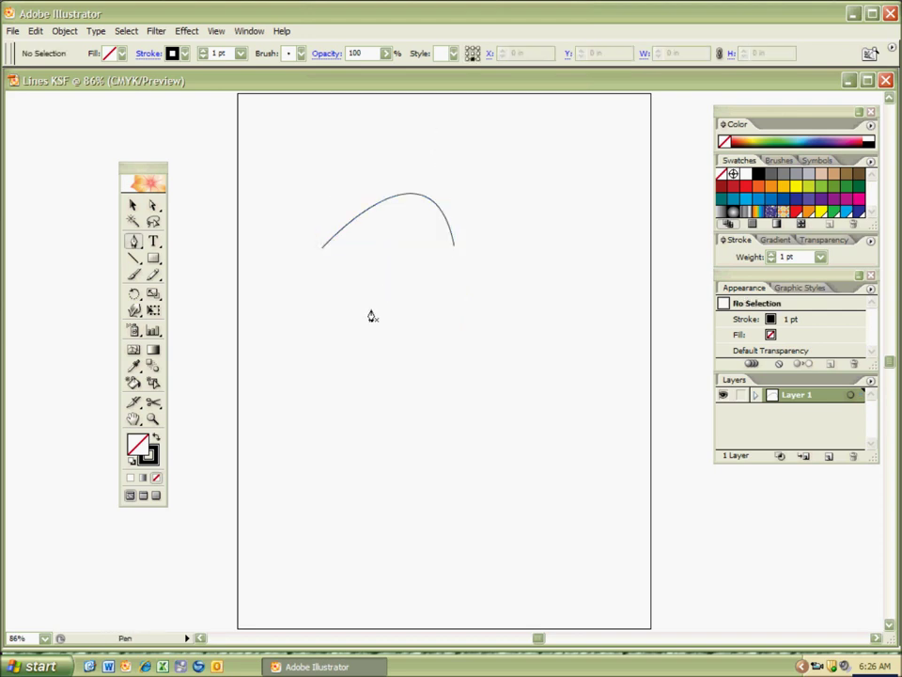
Draw an open downward-bowing curve about 2.6 in wide below the arch to suggest an eye, and end the path.
click(323, 311)
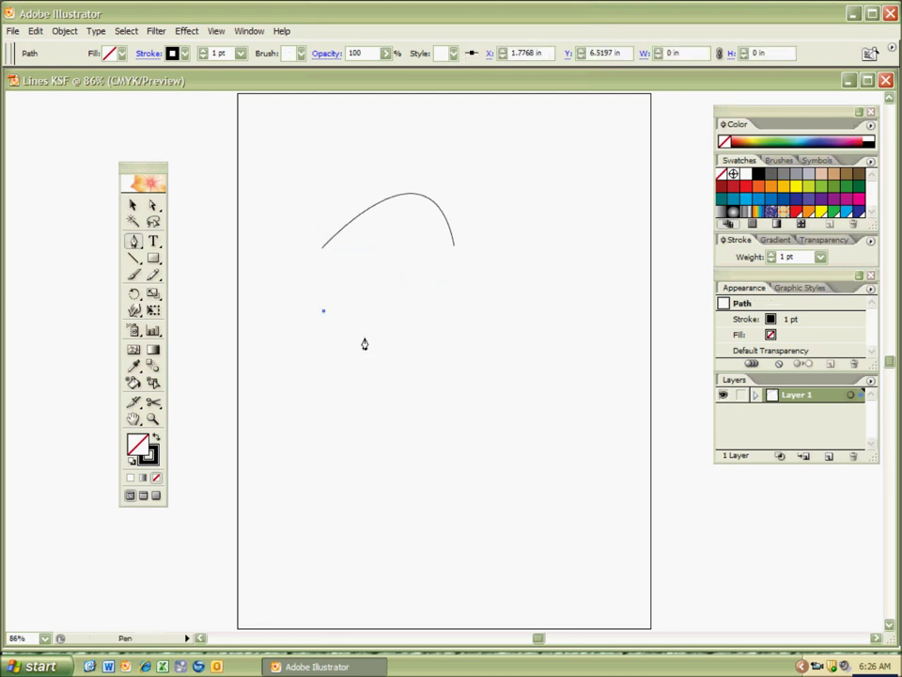
drag(452, 323, 486, 223)
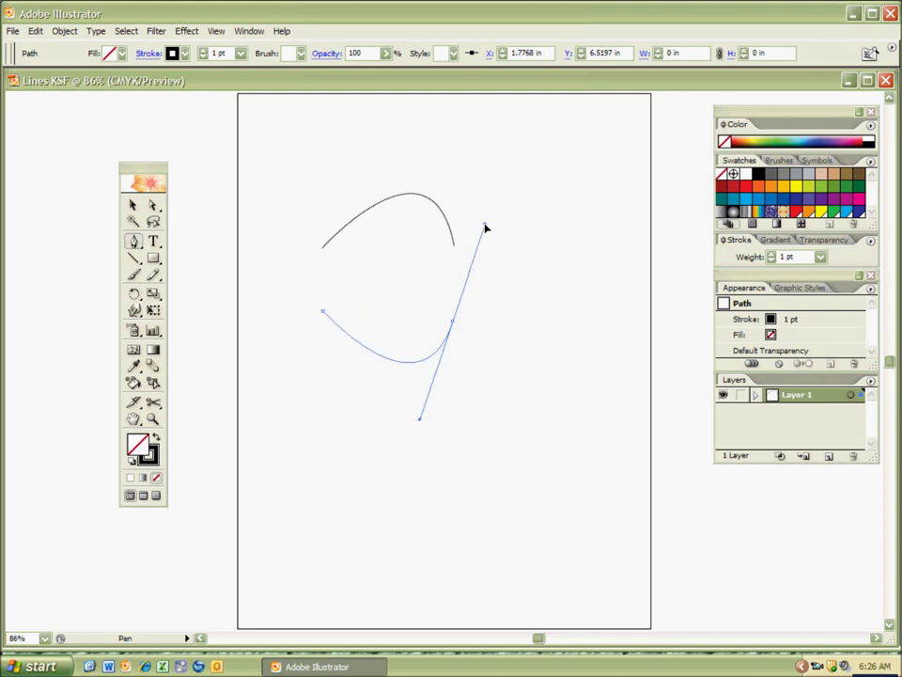
key(ctrl)
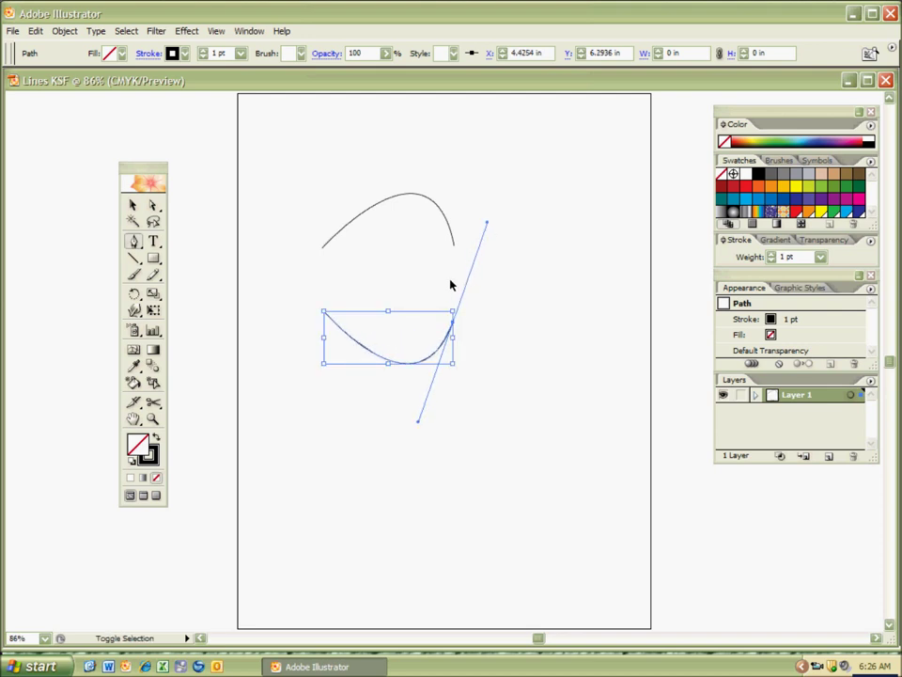
ctrl+click(450, 285)
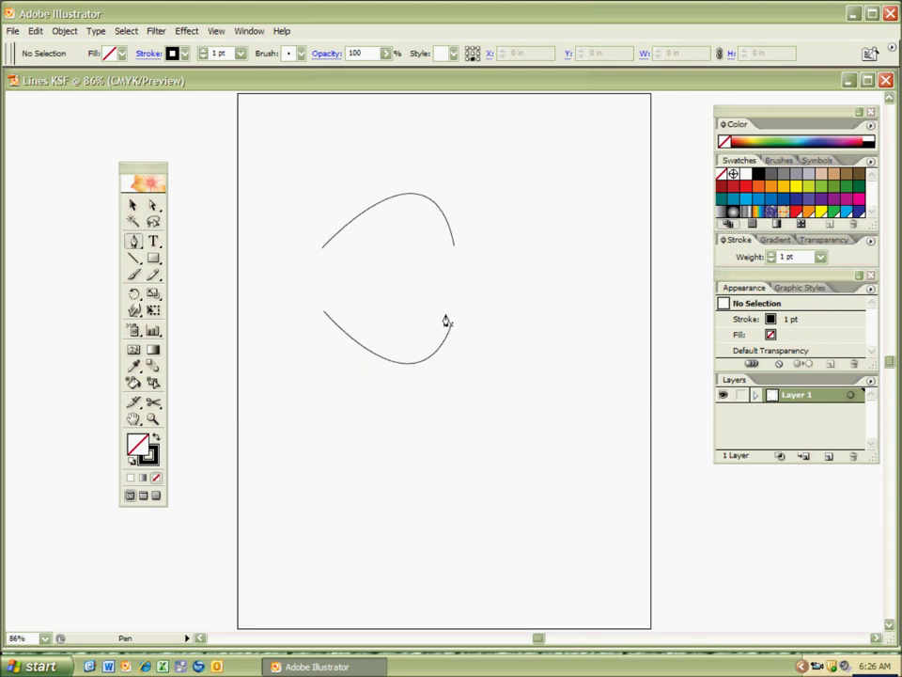
Draw a second eye beside the first from an upward arch and a downward bow, each about 2.1 in wide, as separate open paths.
click(495, 284)
drag(602, 287, 612, 381)
key(ctrl)
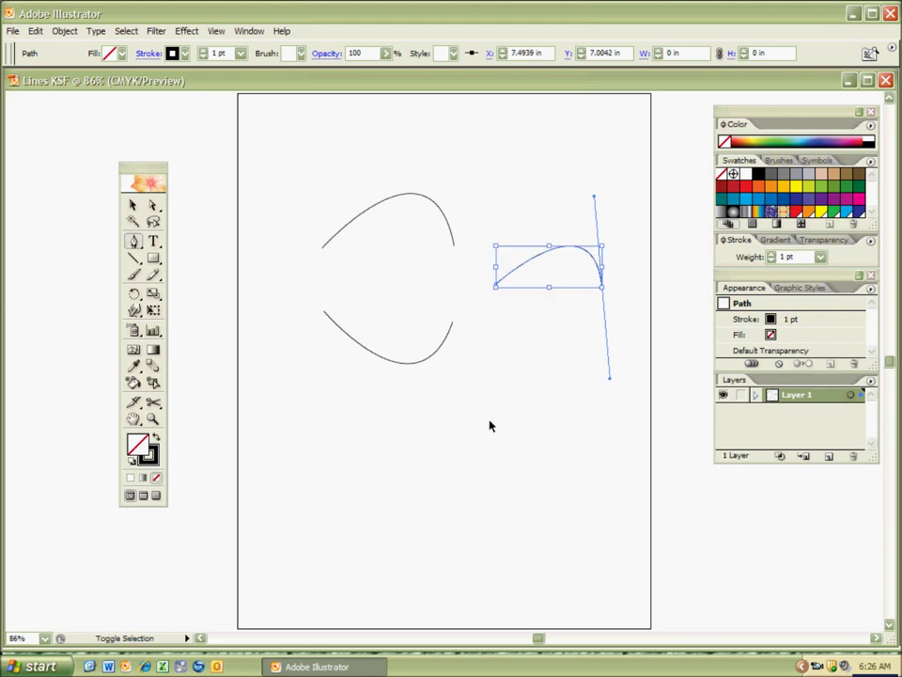
ctrl+click(489, 426)
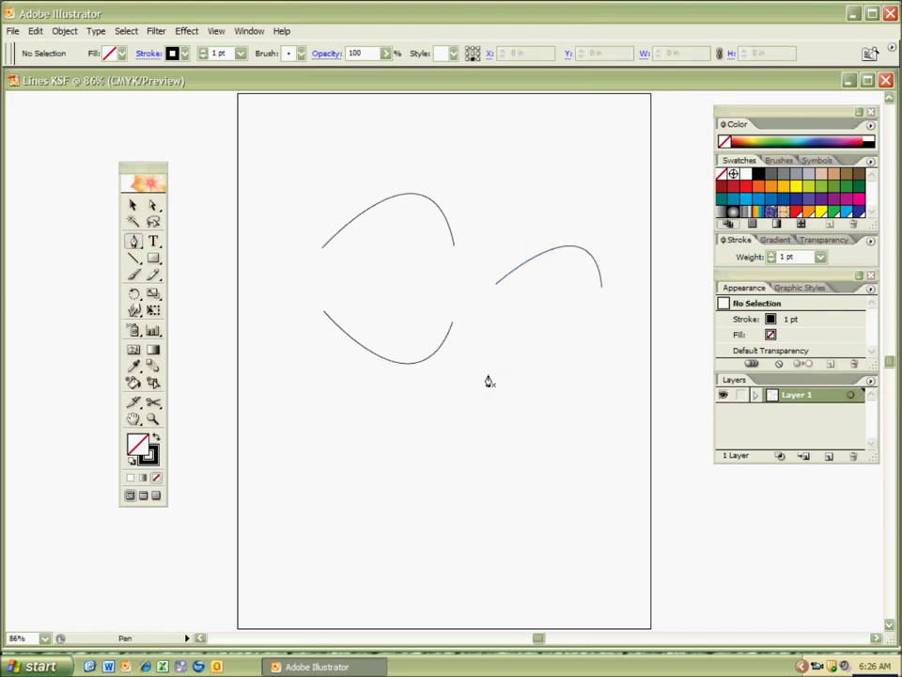
click(497, 356)
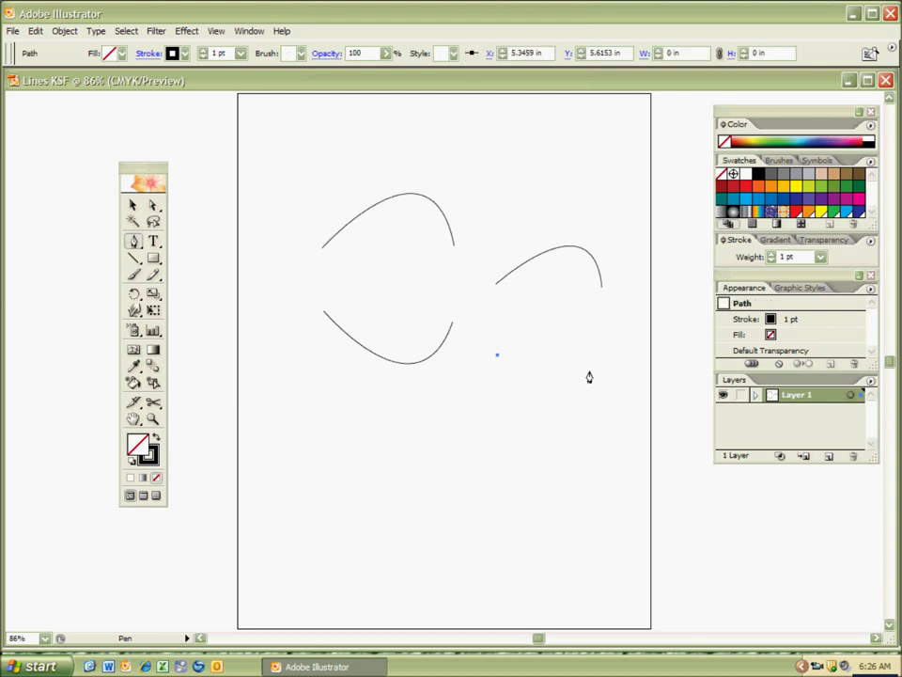
click(601, 360)
drag(600, 361, 655, 287)
key(ctrl)
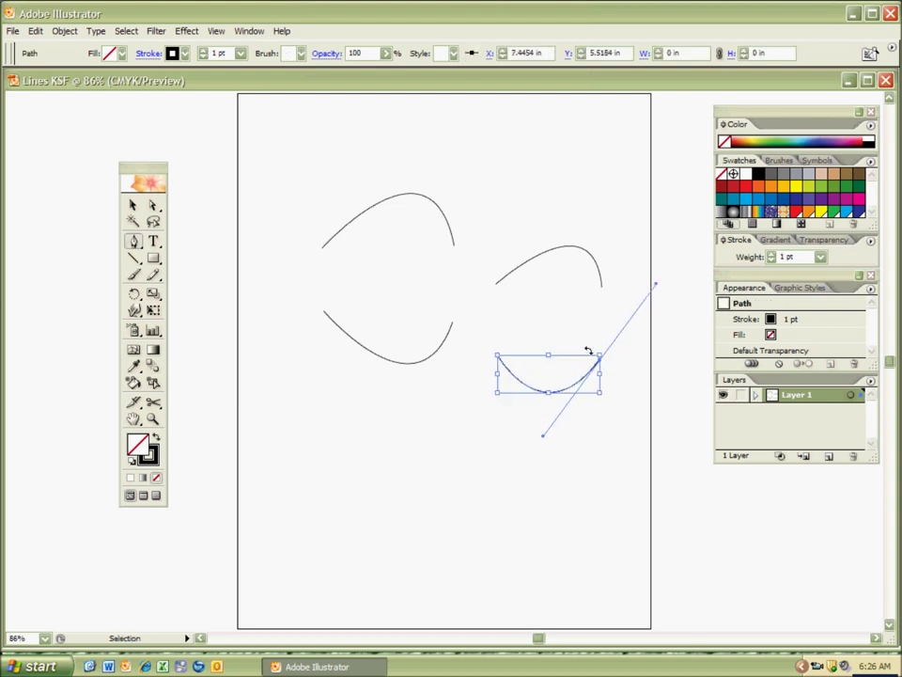
ctrl+click(509, 396)
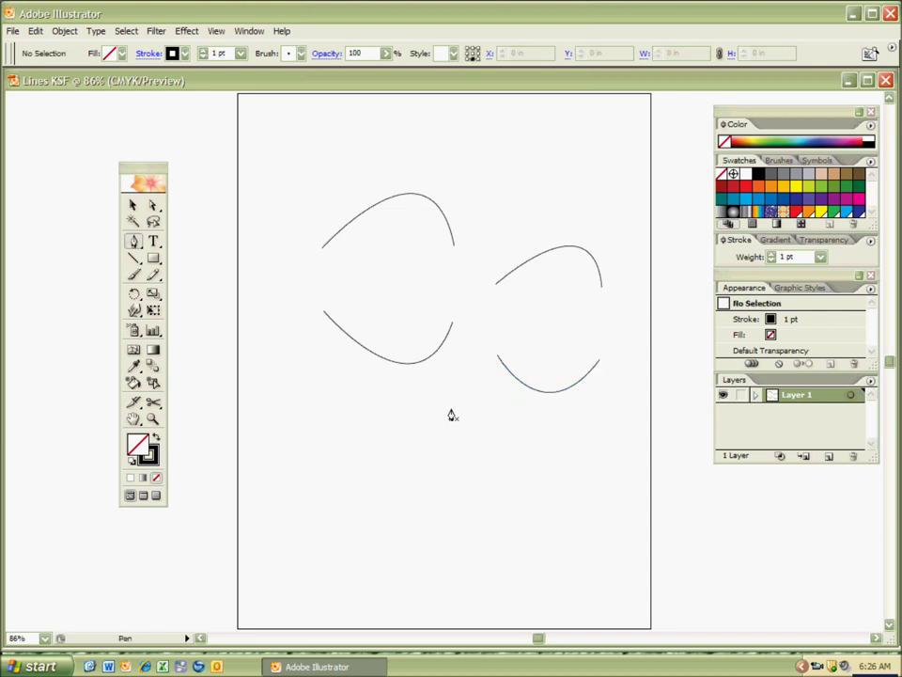
Draw two separate open vertical curves bulging outward inside the first eye as the sides of its iris.
click(352, 237)
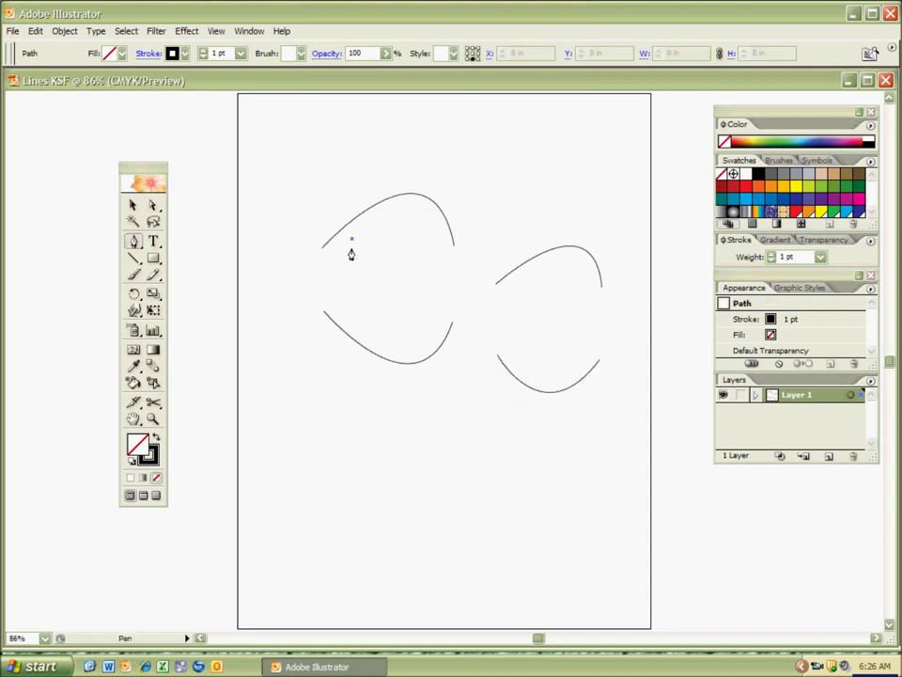
drag(362, 330, 389, 356)
key(ctrl)
ctrl+click(419, 256)
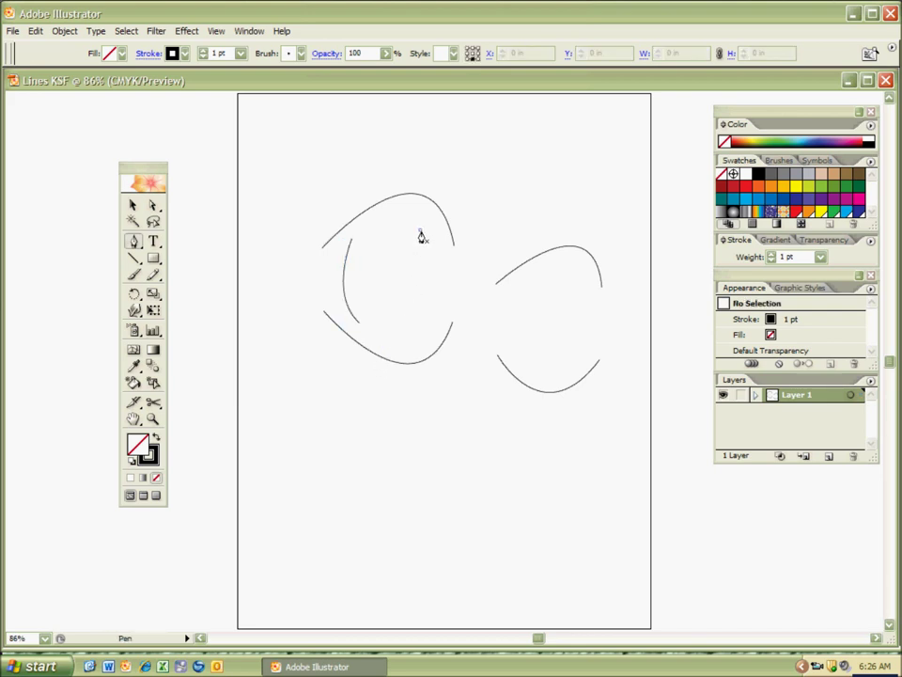
click(420, 230)
drag(419, 336, 377, 395)
key(ctrl)
ctrl+click(377, 397)
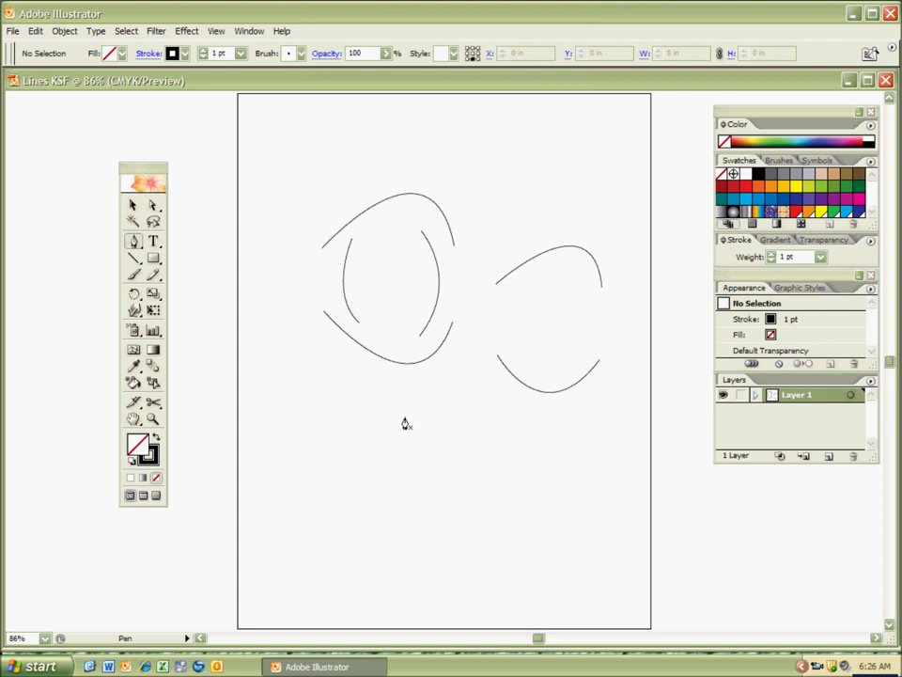
Draw two short outward-bulging open curves inside the iris as the sides of the pupil.
drag(400, 273, 410, 314)
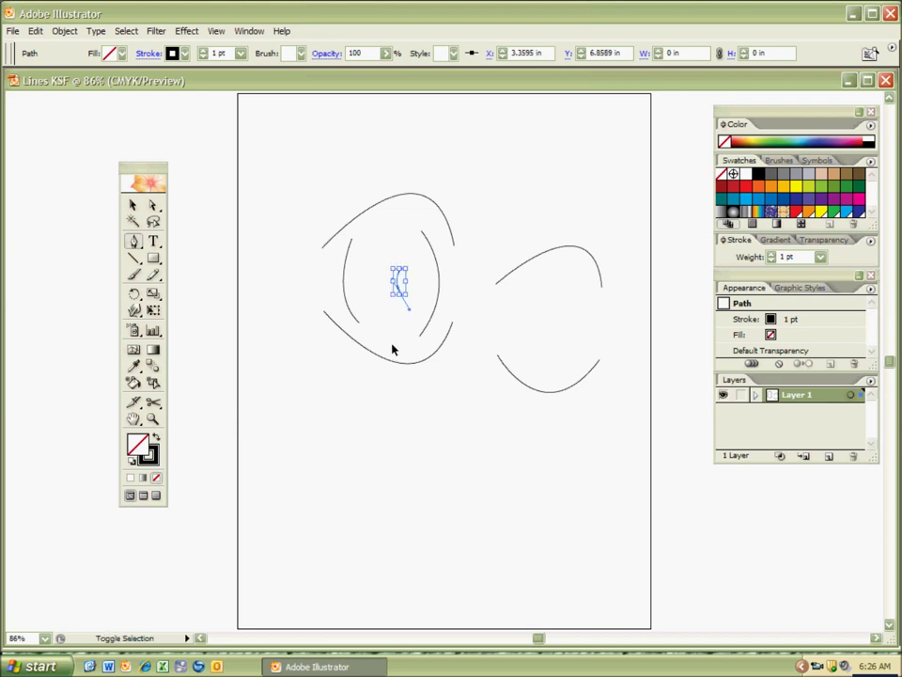
ctrl+click(393, 351)
click(420, 274)
drag(420, 302, 401, 325)
ctrl+click(411, 349)
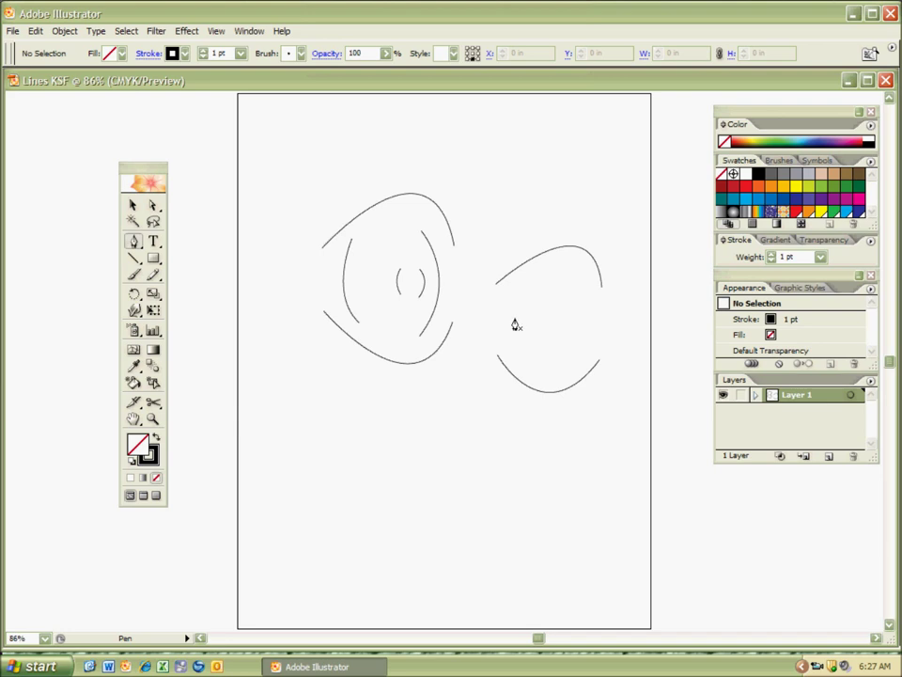
Draw two separate open eyelash curves rising from the left half of the first eye's upper arch and bending left.
click(344, 204)
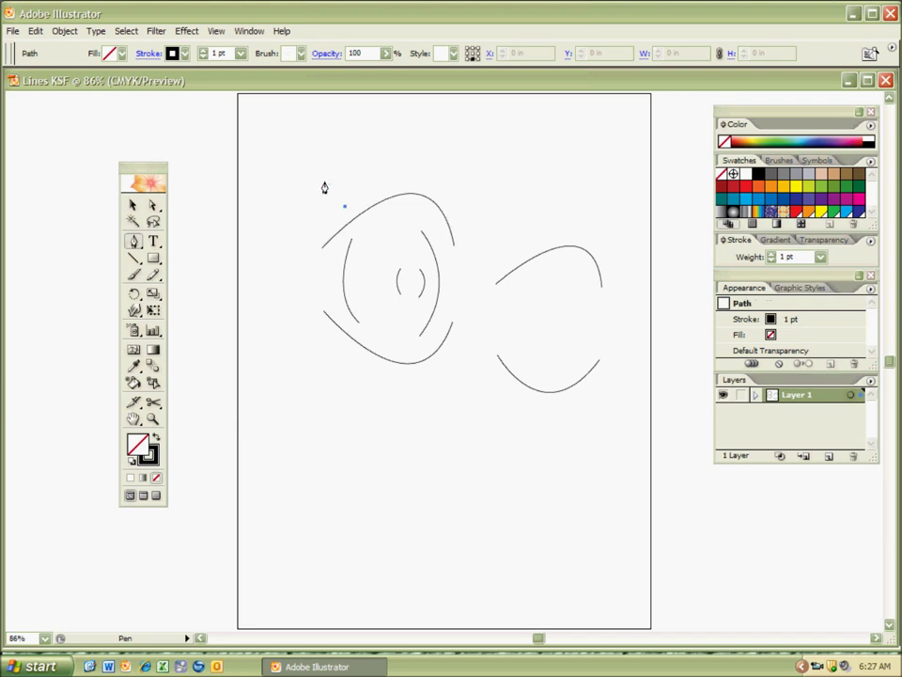
drag(287, 153, 255, 169)
ctrl+click(365, 198)
click(362, 195)
drag(321, 117, 278, 115)
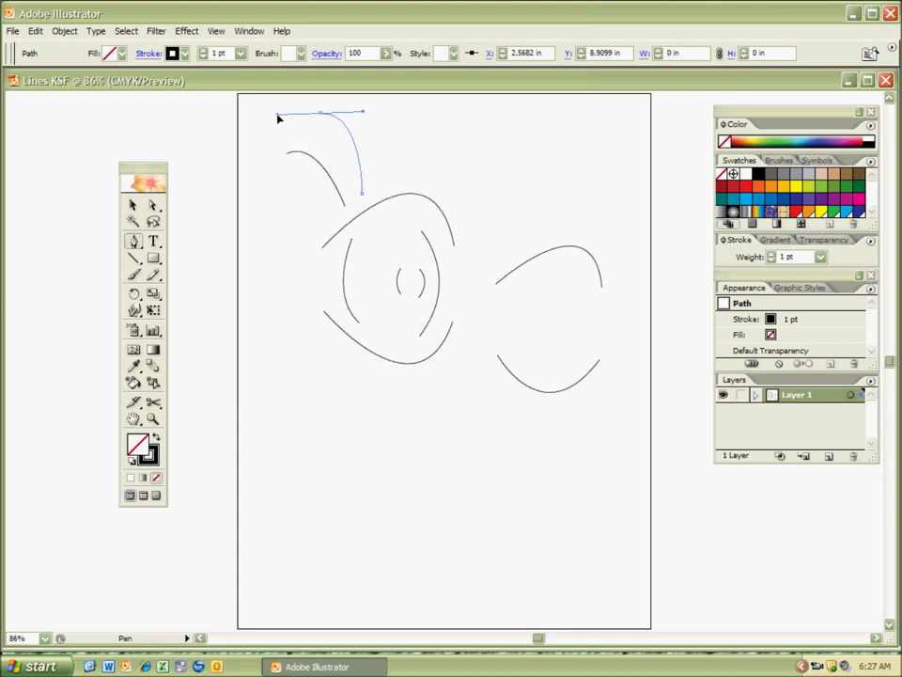
ctrl+click(312, 152)
Add two more open eyelashes above the first eye's peak, one bending left and the last bowing right.
click(395, 184)
drag(380, 111, 358, 107)
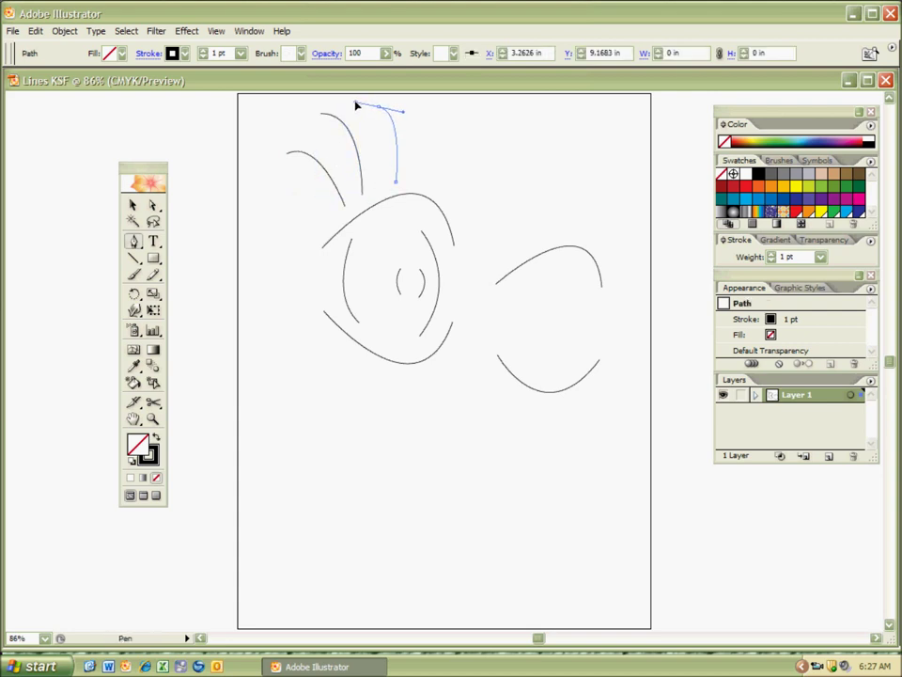
ctrl+click(361, 135)
click(431, 183)
drag(439, 107, 429, 141)
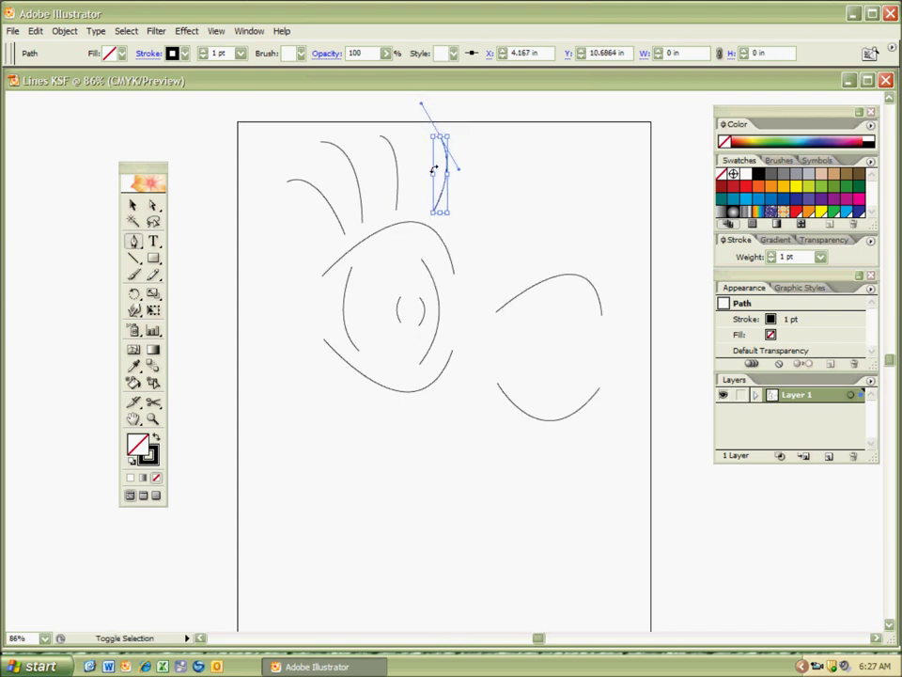
ctrl+click(455, 231)
Draw a short open bow just under the first eye and a separate bow about 2.5 in wide farther down the artboard.
click(366, 393)
drag(438, 398, 477, 367)
ctrl+click(472, 374)
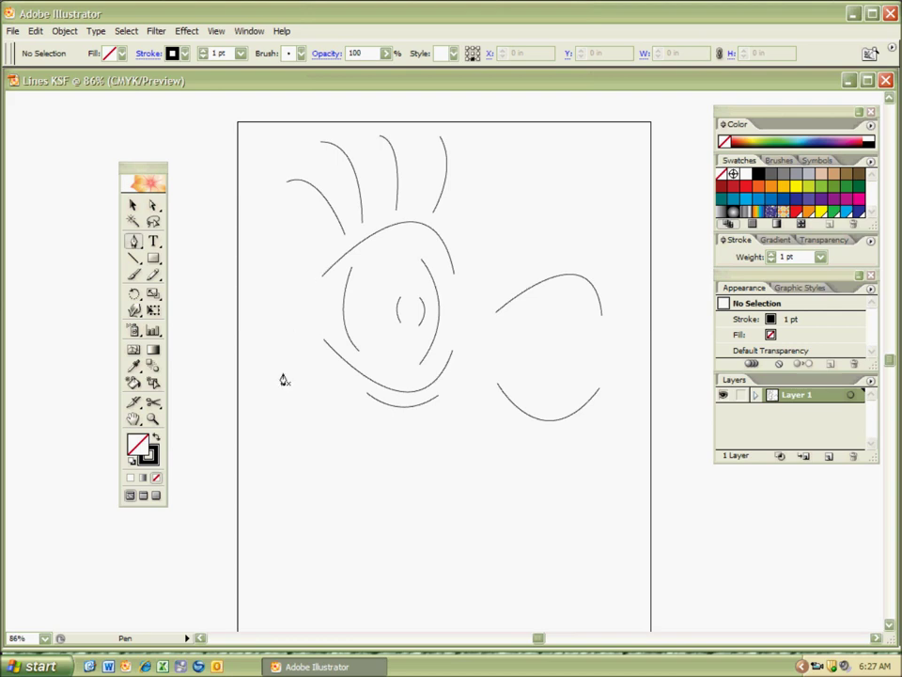
click(327, 483)
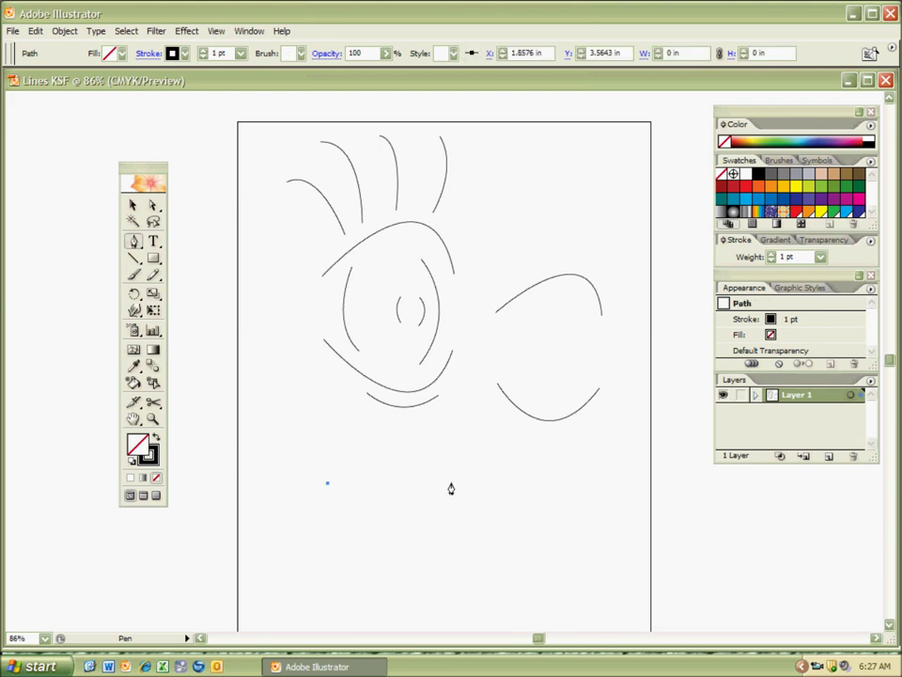
drag(449, 481, 523, 419)
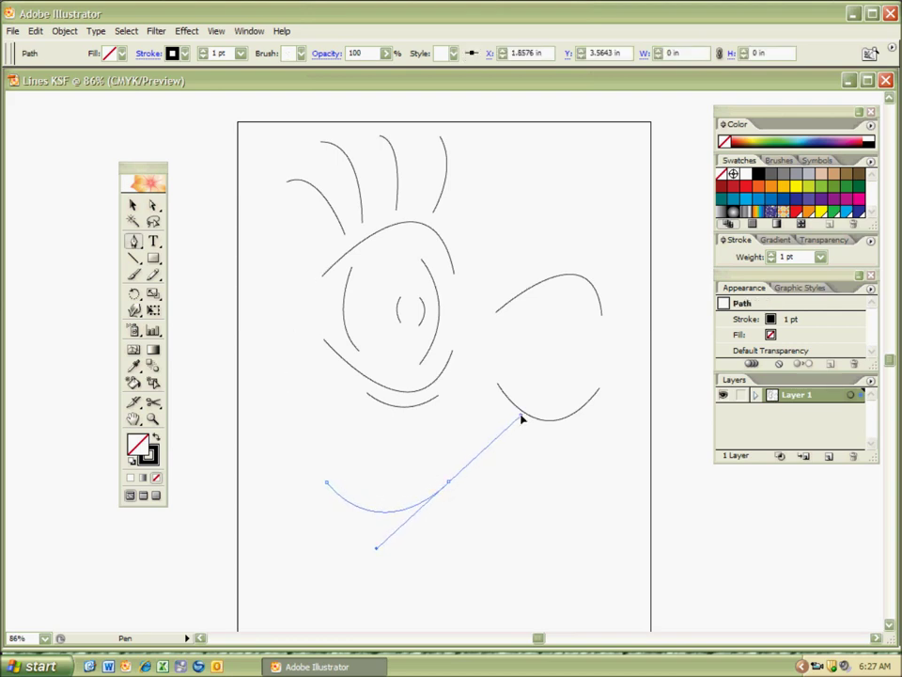
ctrl+click(432, 531)
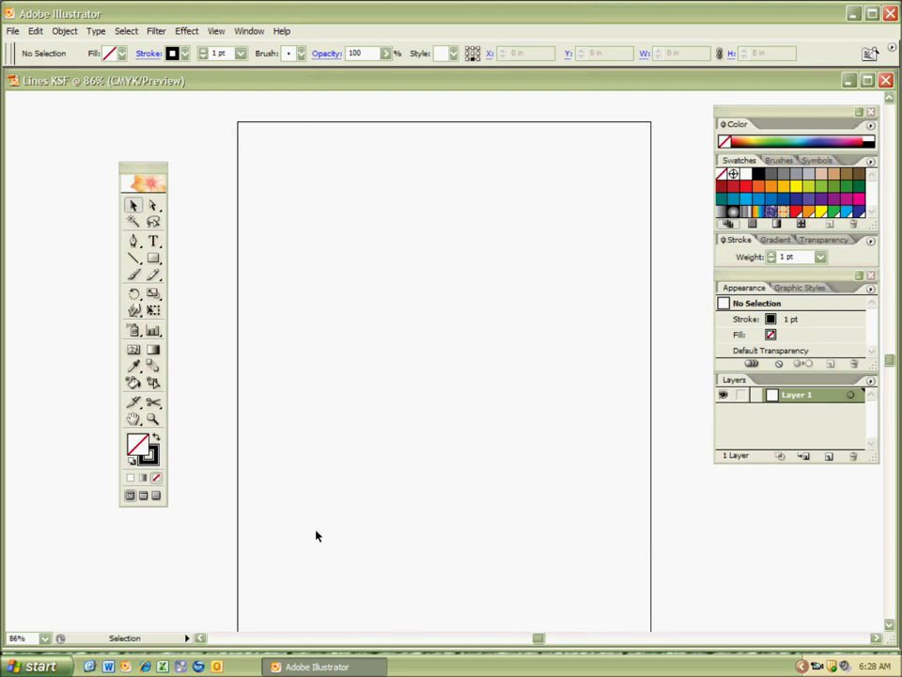
click(44, 638)
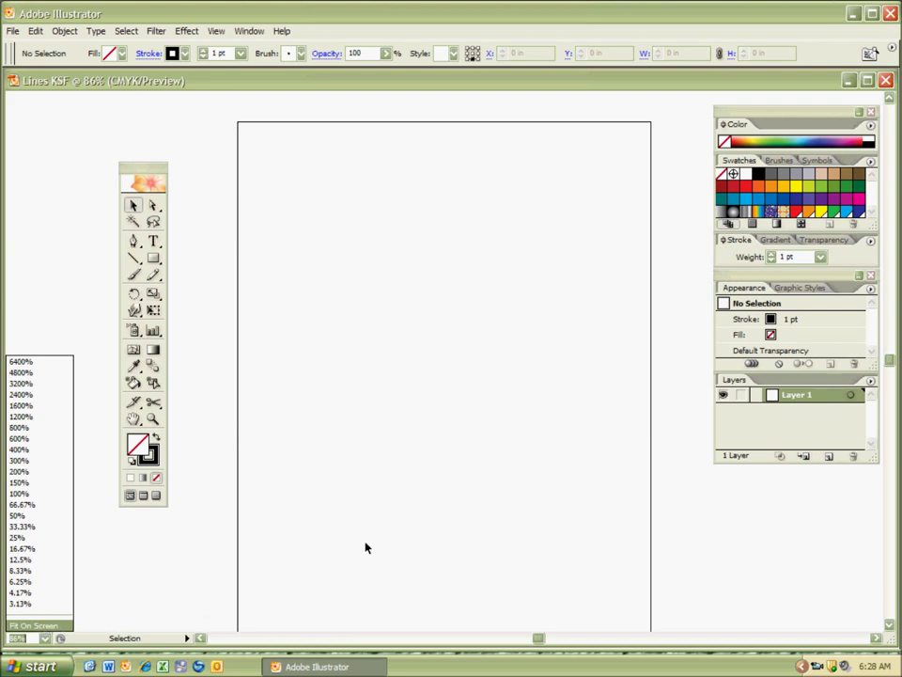
click(446, 508)
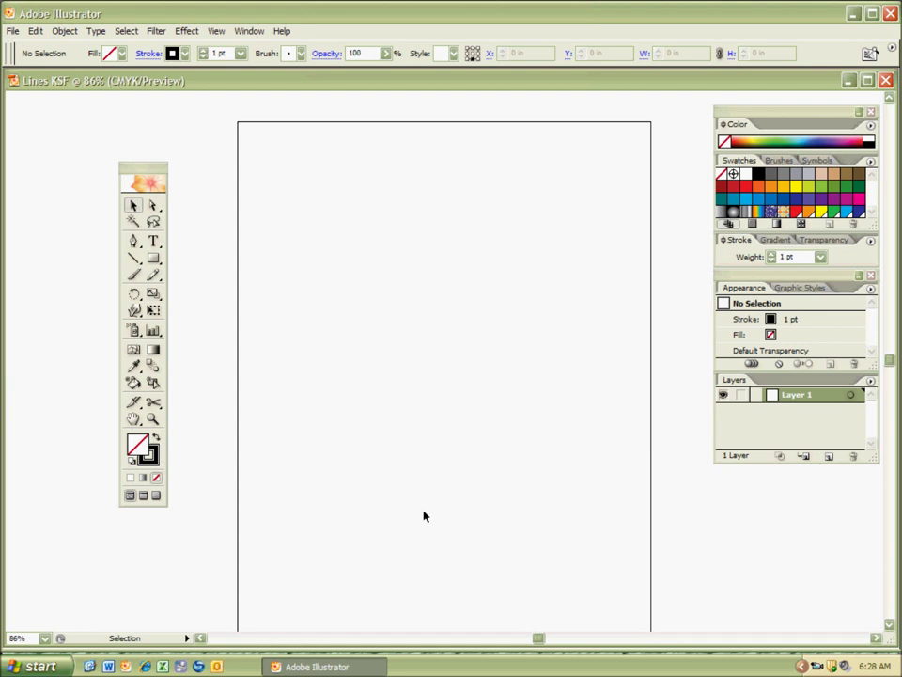
key(a)
key(ctrl+o)
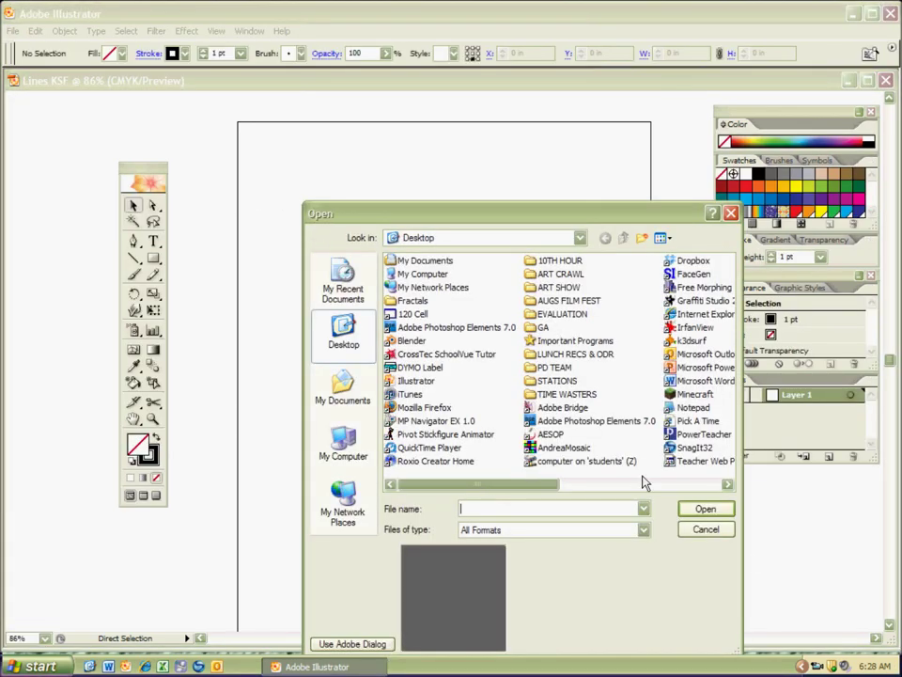
click(705, 530)
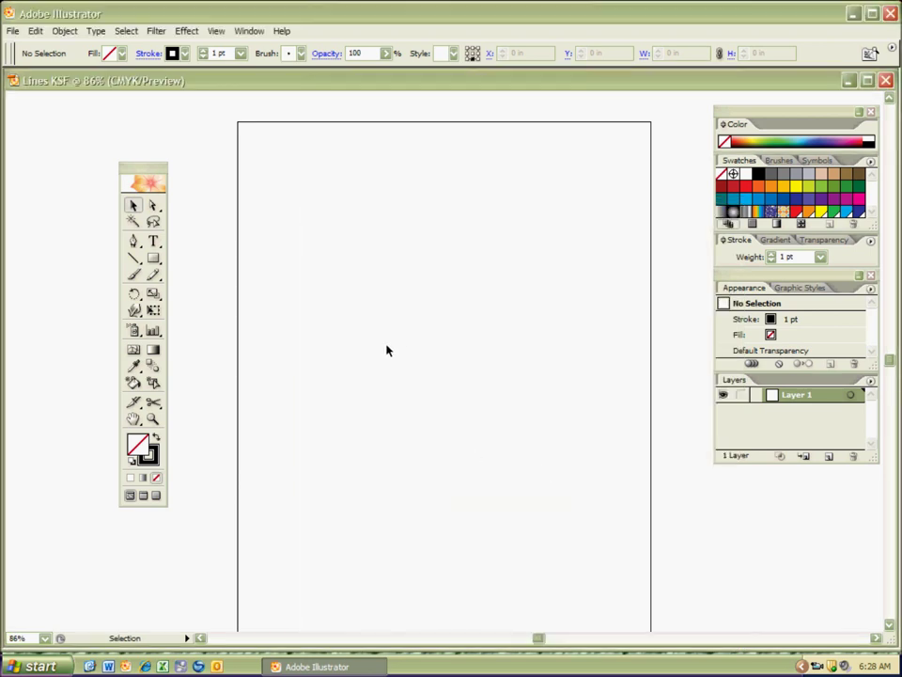
Draw an open S-curve about 2.2 in wide in the artboard's upper left with the Pen tool, dipping first and then arching, and end the path.
key(a)
scroll(387, 351, down, 1)
key(v)
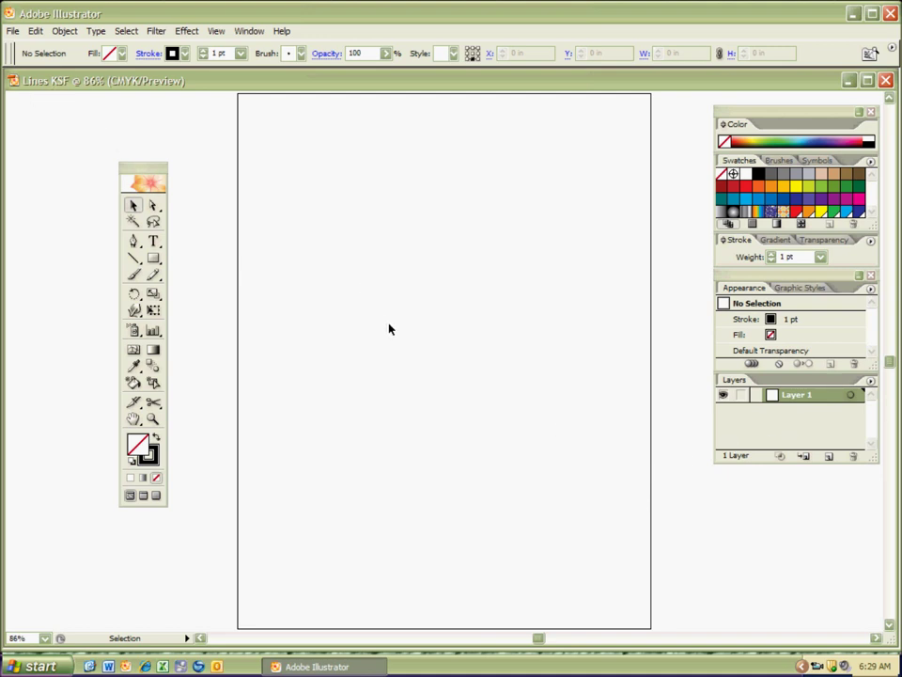
click(134, 241)
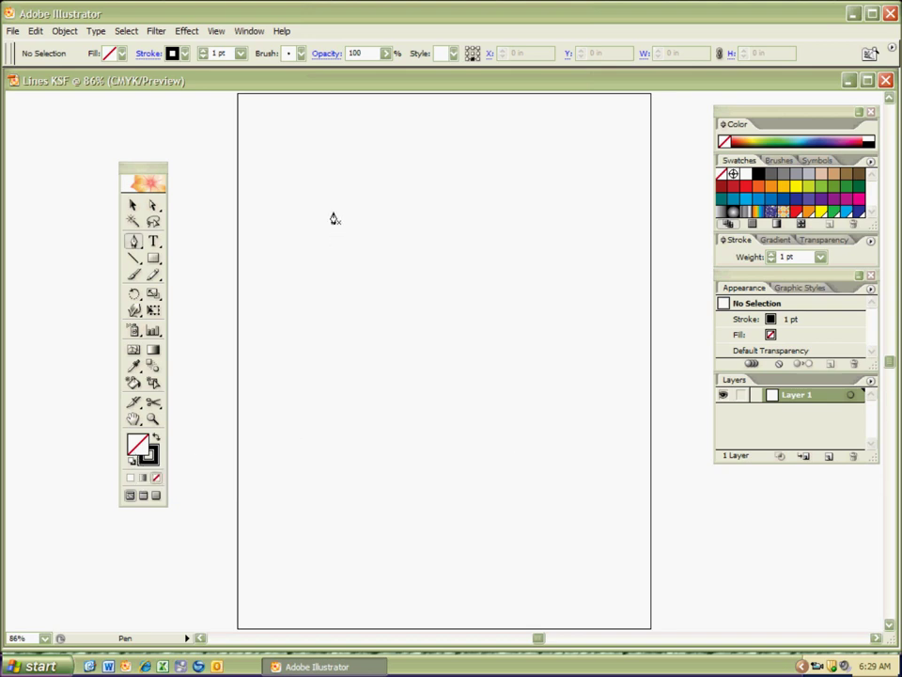
click(321, 182)
drag(320, 185, 322, 263)
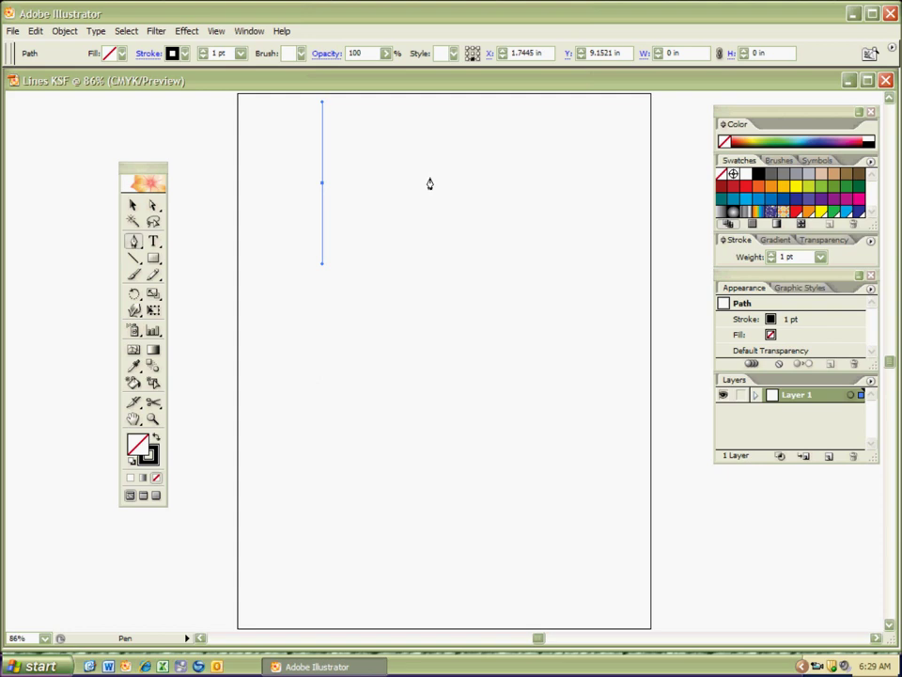
drag(430, 177, 435, 290)
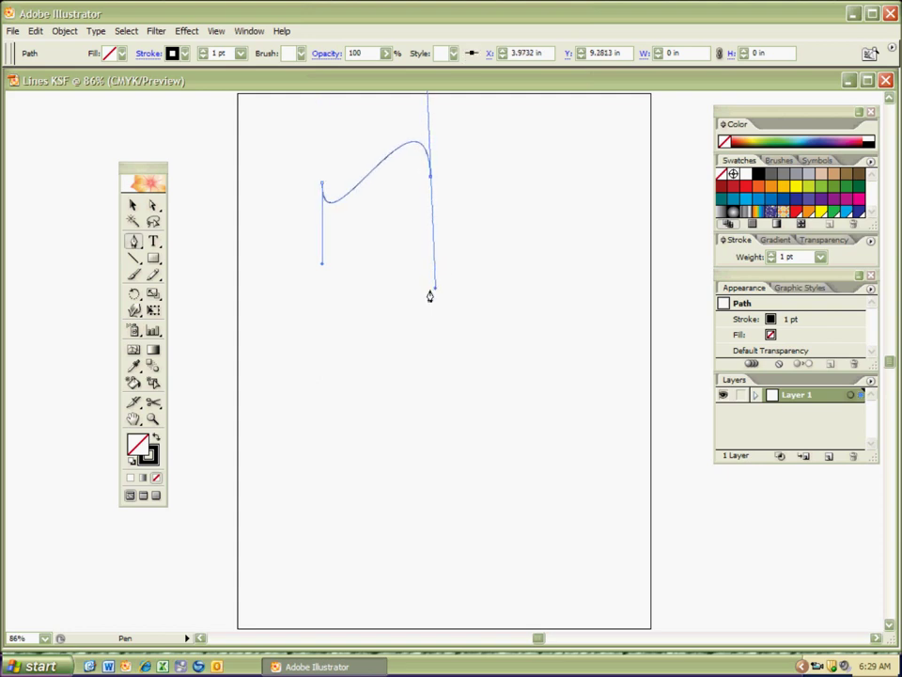
key(ctrl)
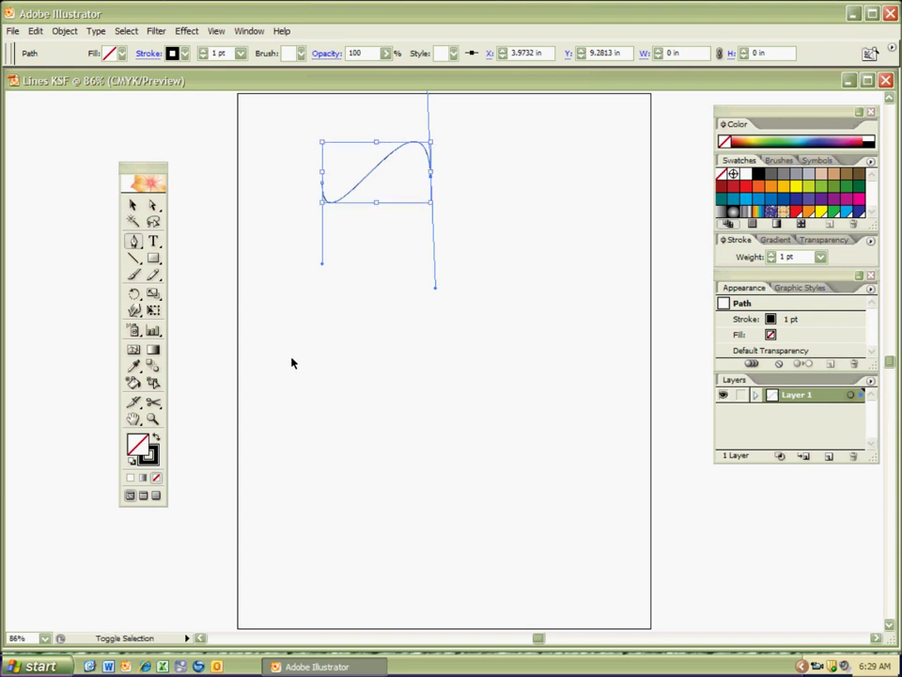
ctrl+click(295, 363)
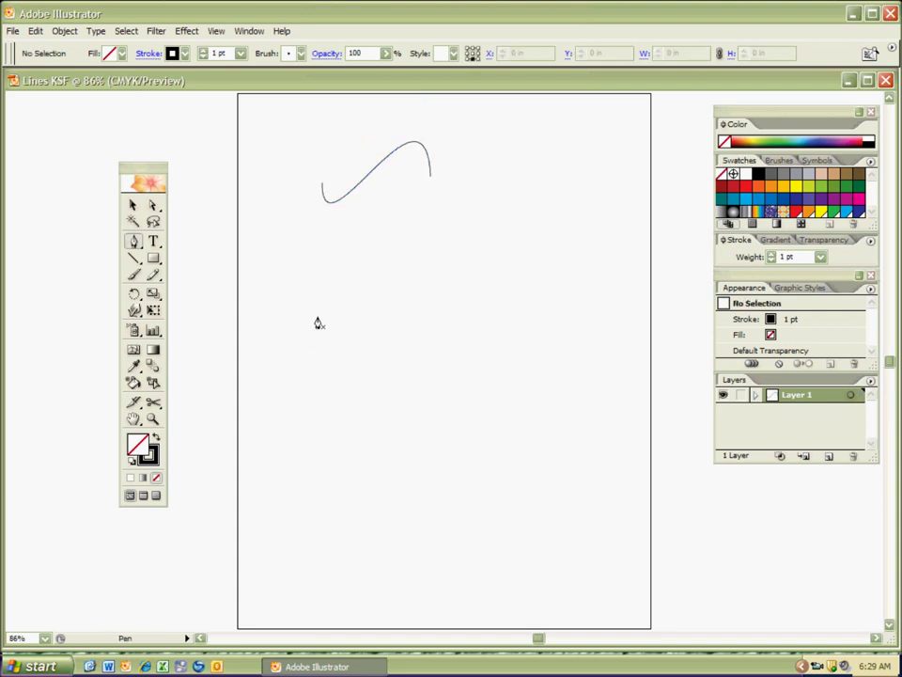
Draw a second open S-curve about 2.2 in wide below the first, dipping and then arching, and end the path.
drag(328, 286, 329, 350)
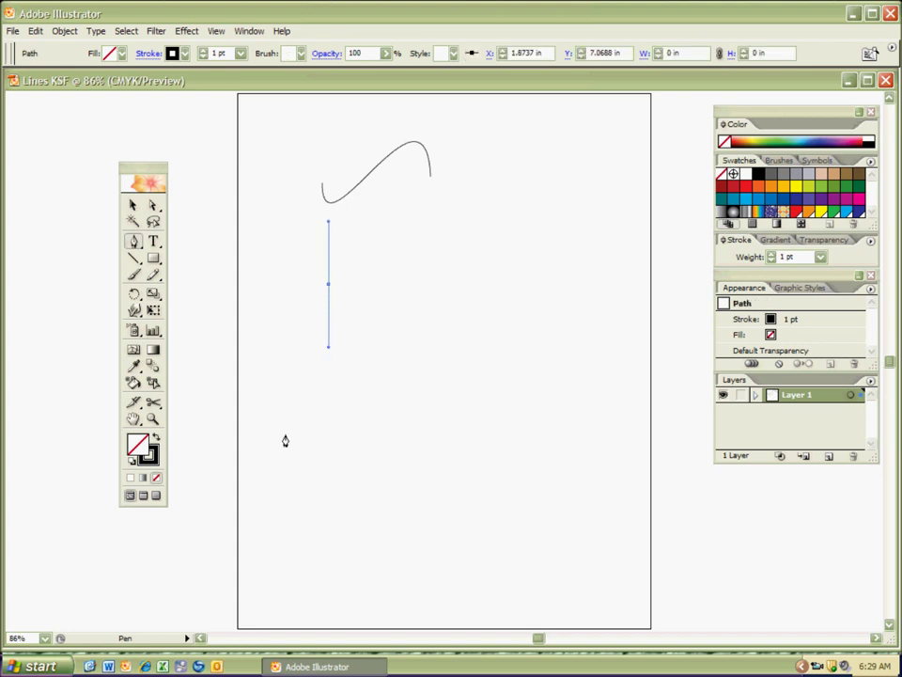
click(439, 282)
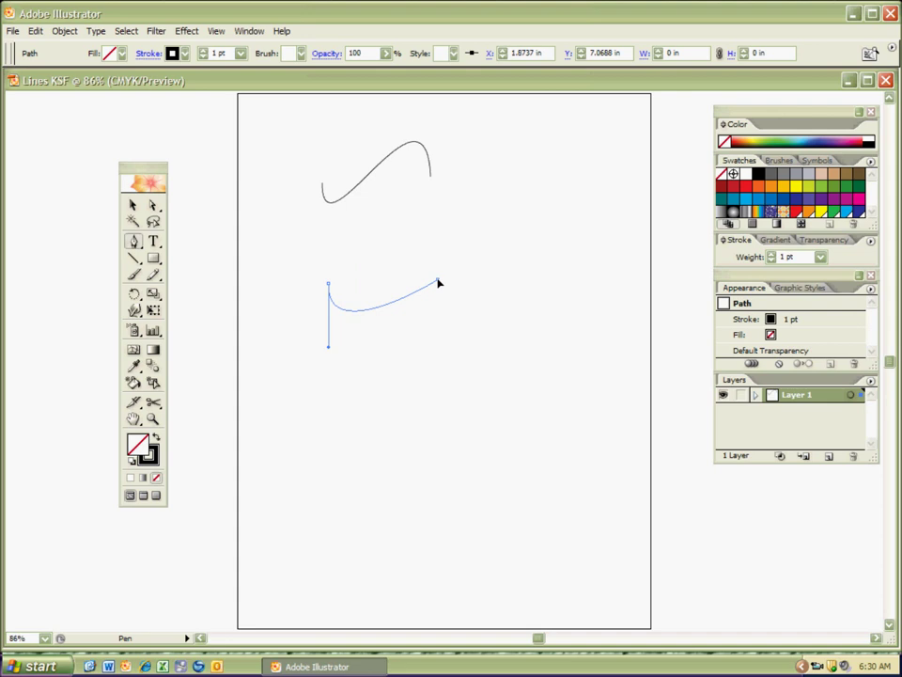
drag(439, 282, 438, 381)
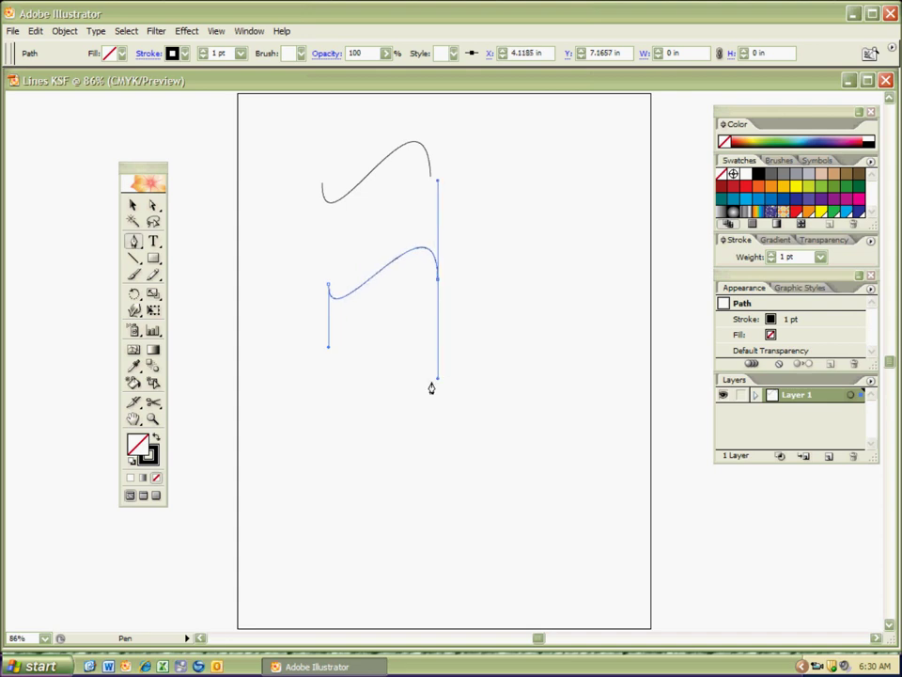
ctrl+click(292, 469)
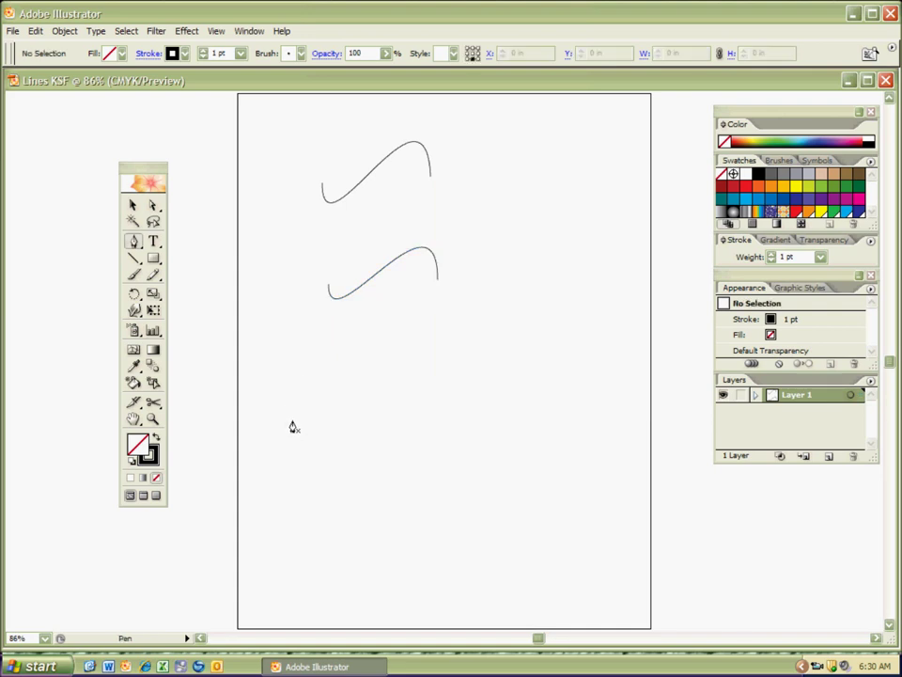
Draw a mirrored open S-curve about 2.1 in wide under the second one, arching first and then dipping, and end the path.
drag(334, 375, 335, 324)
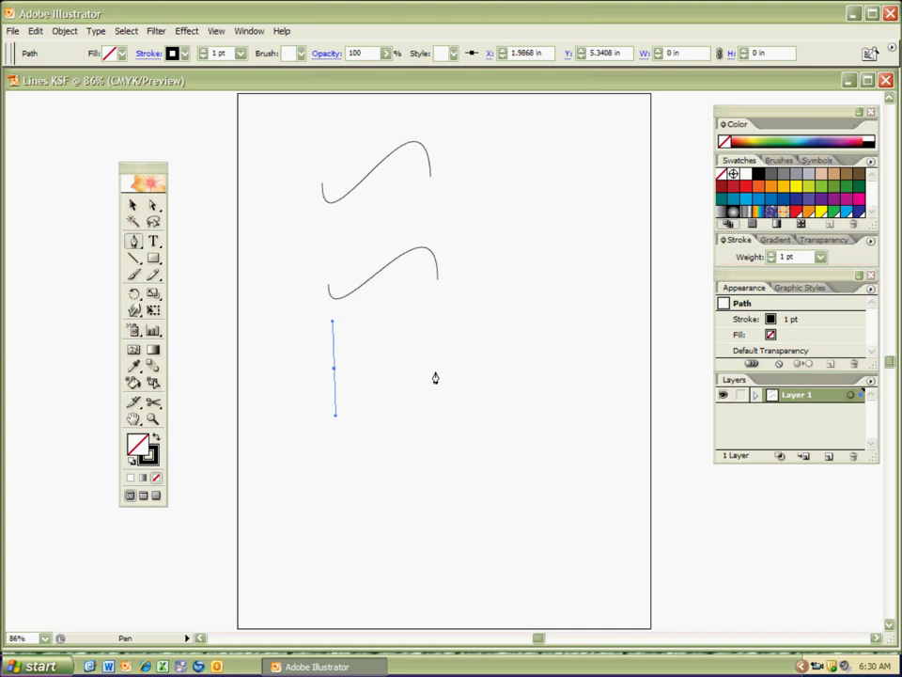
drag(436, 365, 440, 275)
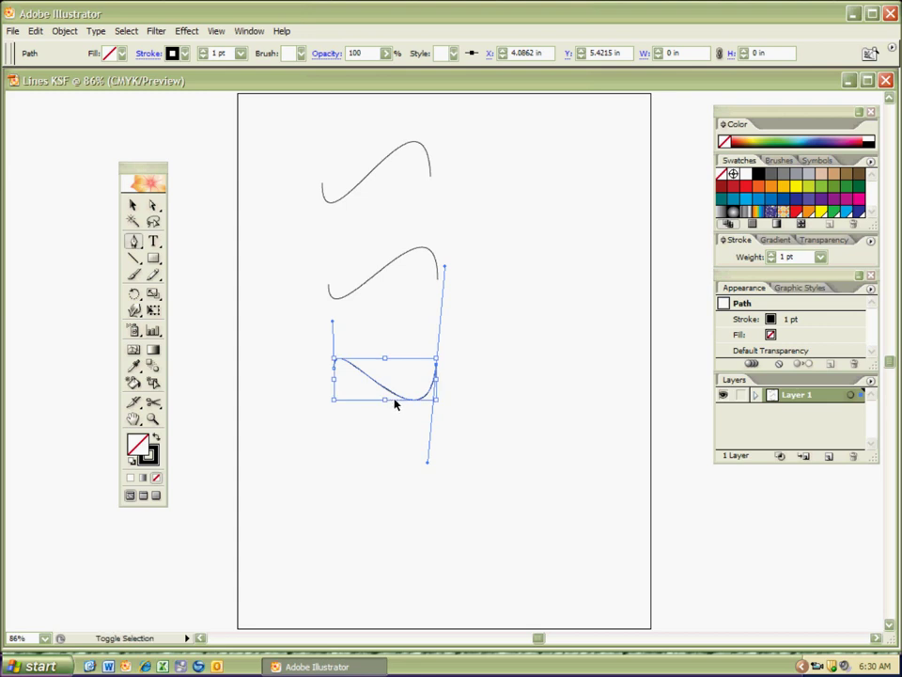
ctrl+click(396, 406)
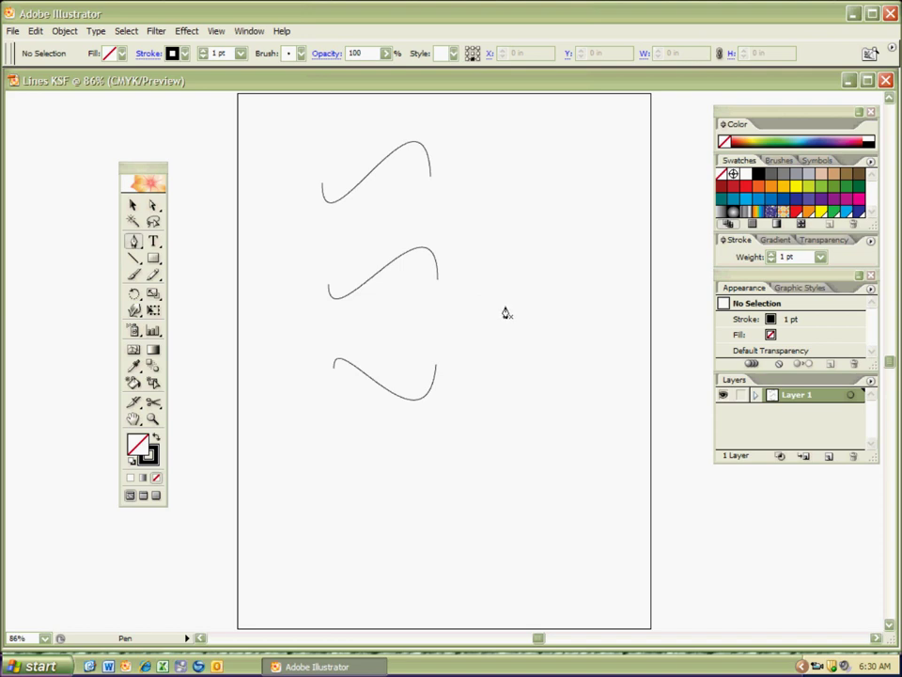
Move the mirrored S-curve straight up until it sits just beneath the second curve as a fish-like pair, and deselect it.
key(ctrl)
ctrl+click(395, 396)
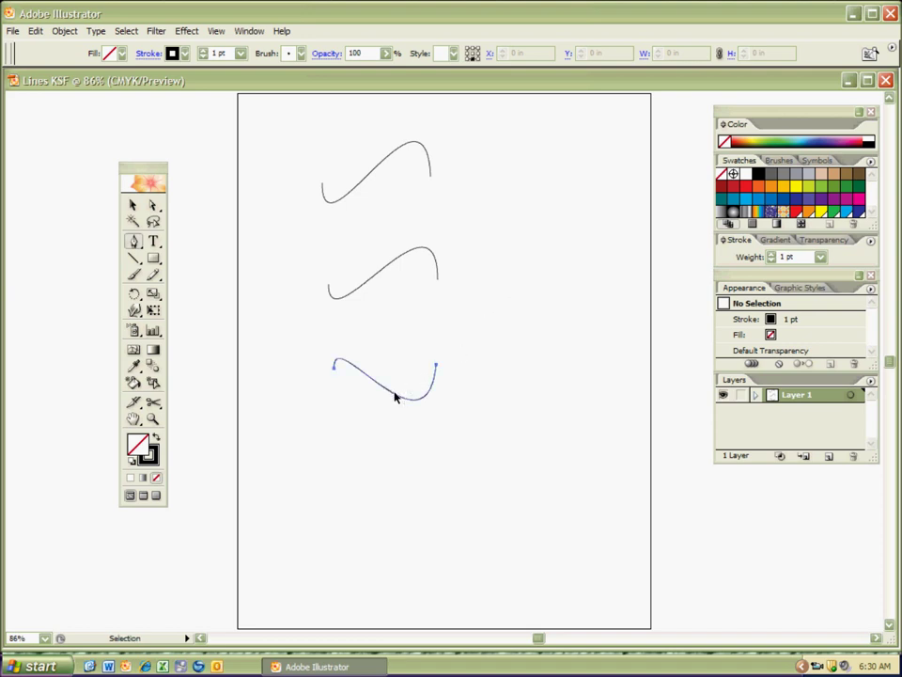
drag(395, 395, 395, 346)
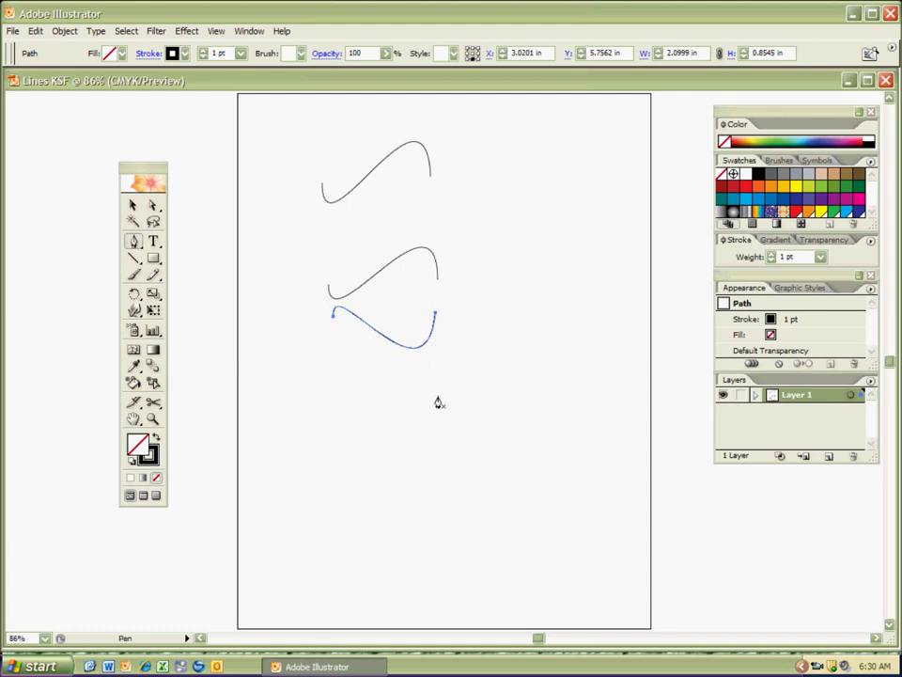
key(ctrl)
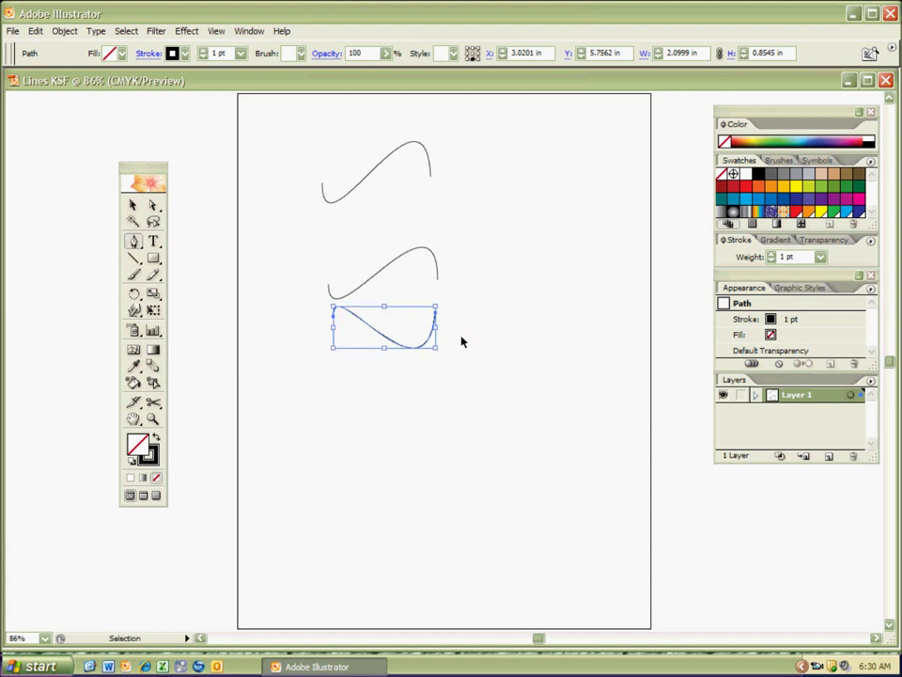
ctrl+click(456, 350)
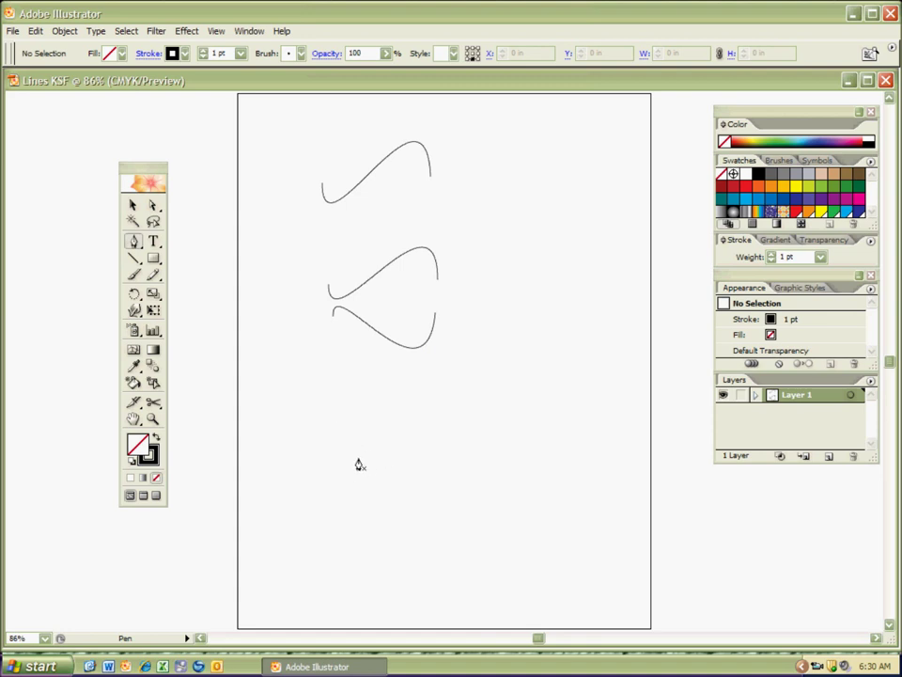
Draw a smaller open S-curve about 1.6 in wide in the artboard's lower left and a separate mirrored one below it.
drag(341, 444, 341, 492)
drag(419, 444, 421, 513)
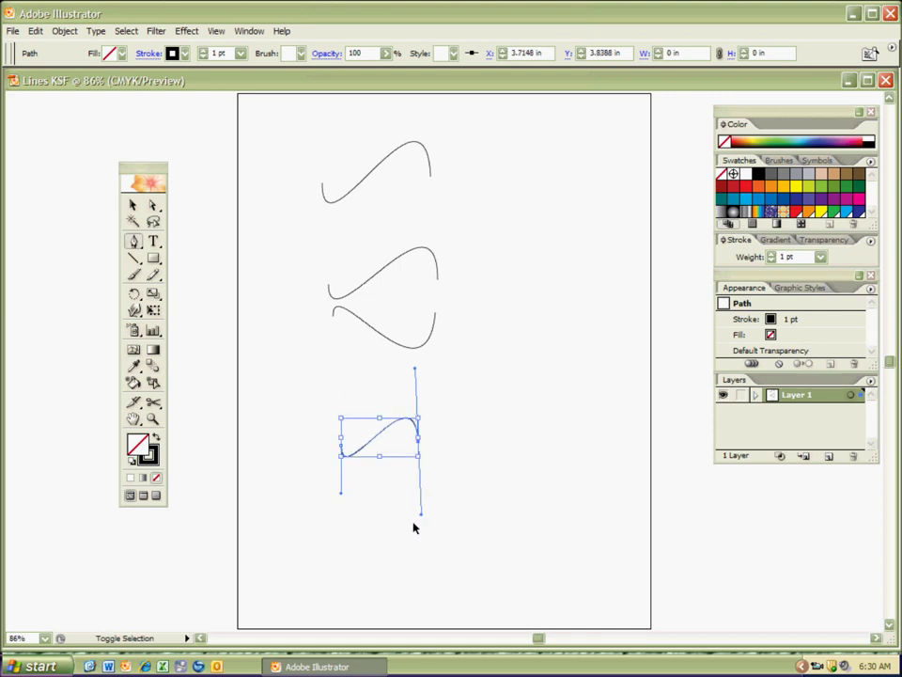
ctrl+click(413, 528)
drag(342, 511, 344, 476)
drag(413, 510, 423, 451)
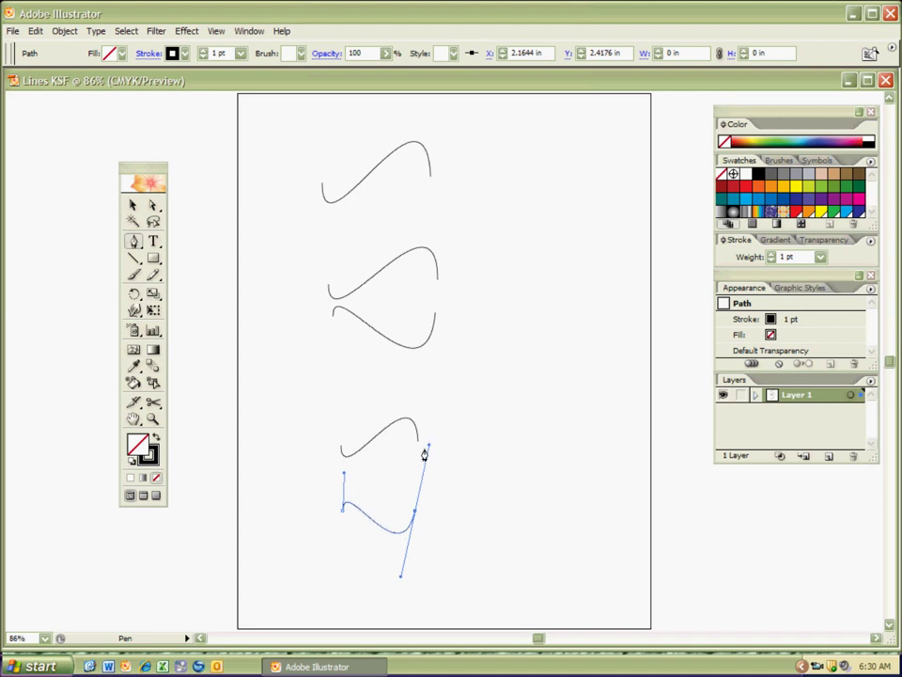
ctrl+click(425, 459)
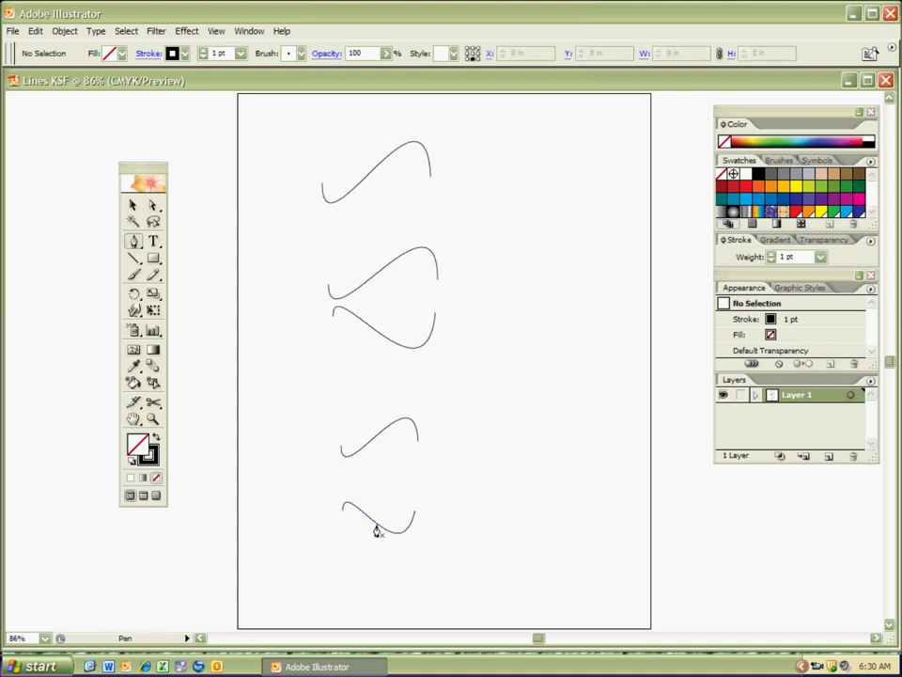
Move the lower small curve up just beneath its partner, and relocate the pair to the artboard's upper right.
key(ctrl)
drag(384, 531, 387, 494)
ctrl+click(425, 534)
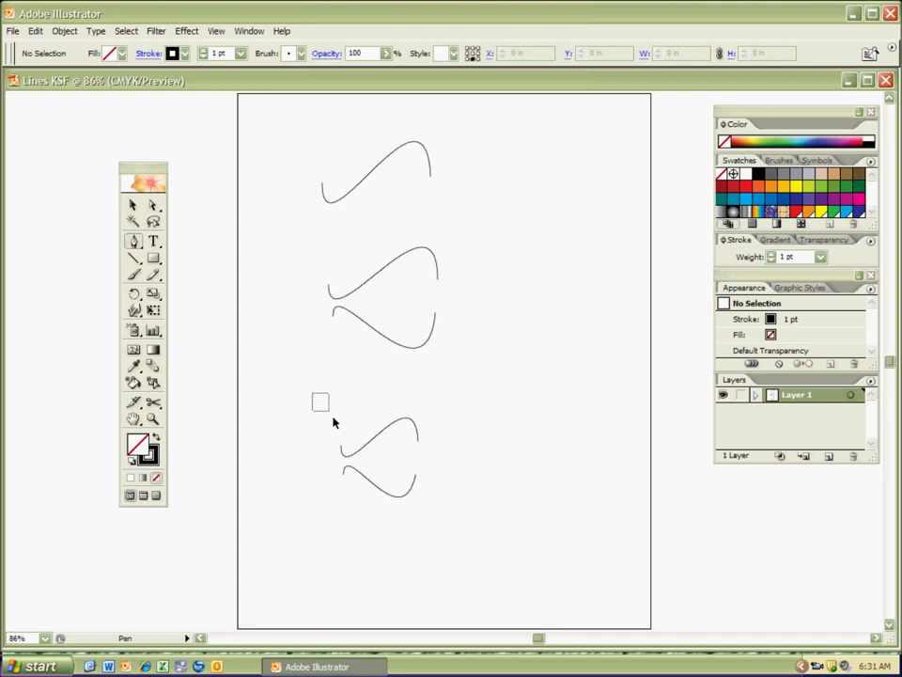
drag(313, 398, 420, 499)
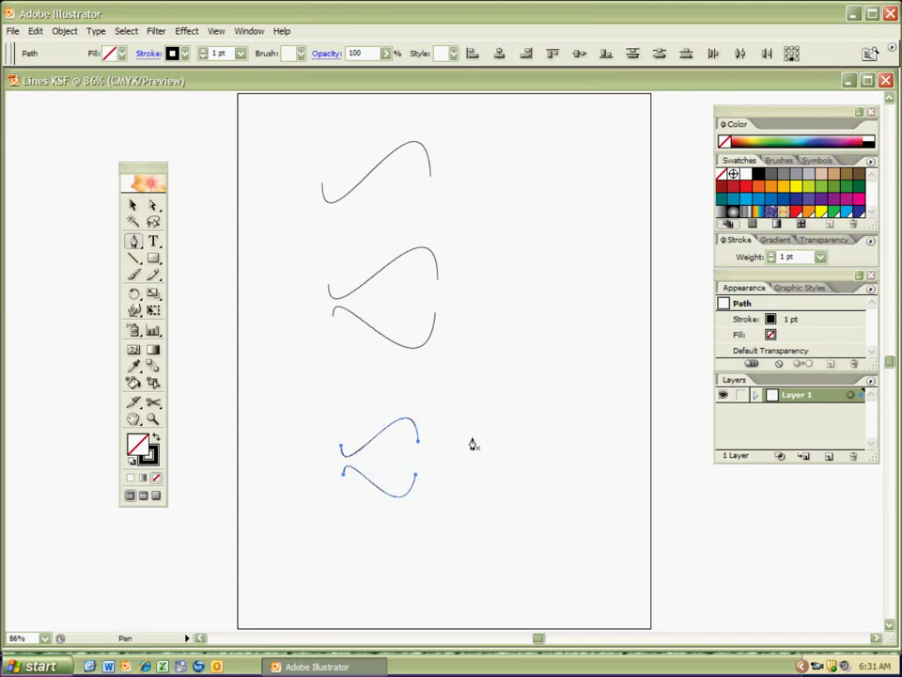
drag(376, 438, 542, 157)
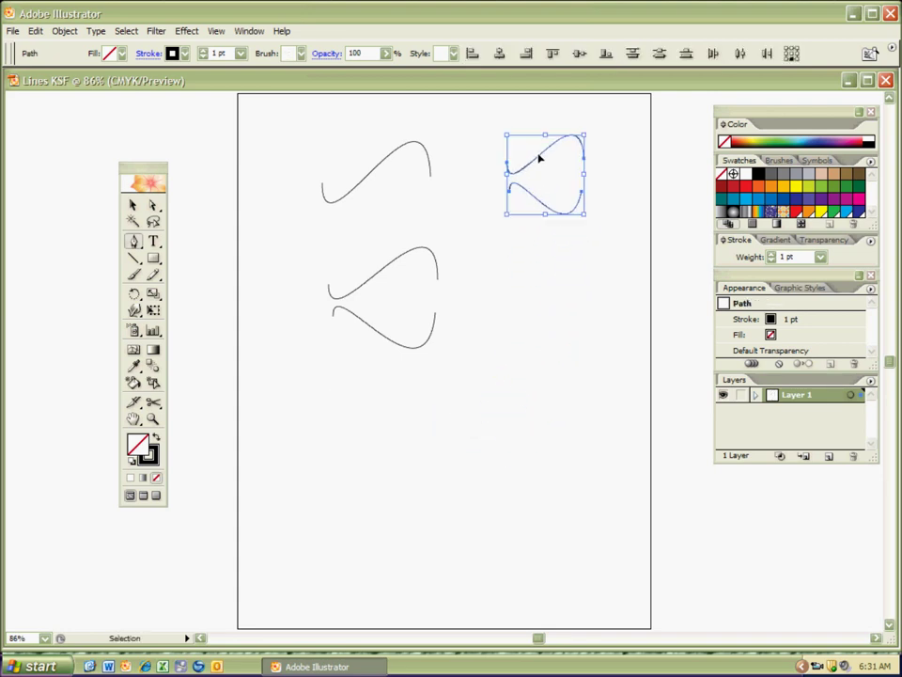
ctrl+click(470, 406)
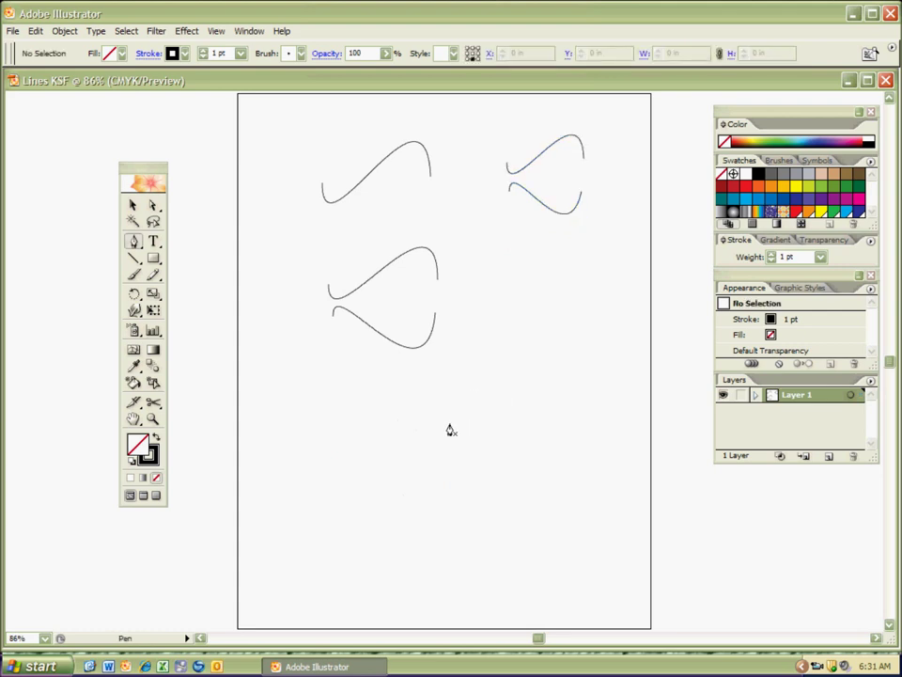
Draw another open S-curve about 1.5 in wide below the small pair on the artboard's right half and a separate mirrored one beneath it.
drag(513, 360, 516, 433)
drag(584, 358, 580, 451)
ctrl+click(542, 475)
drag(517, 431, 514, 383)
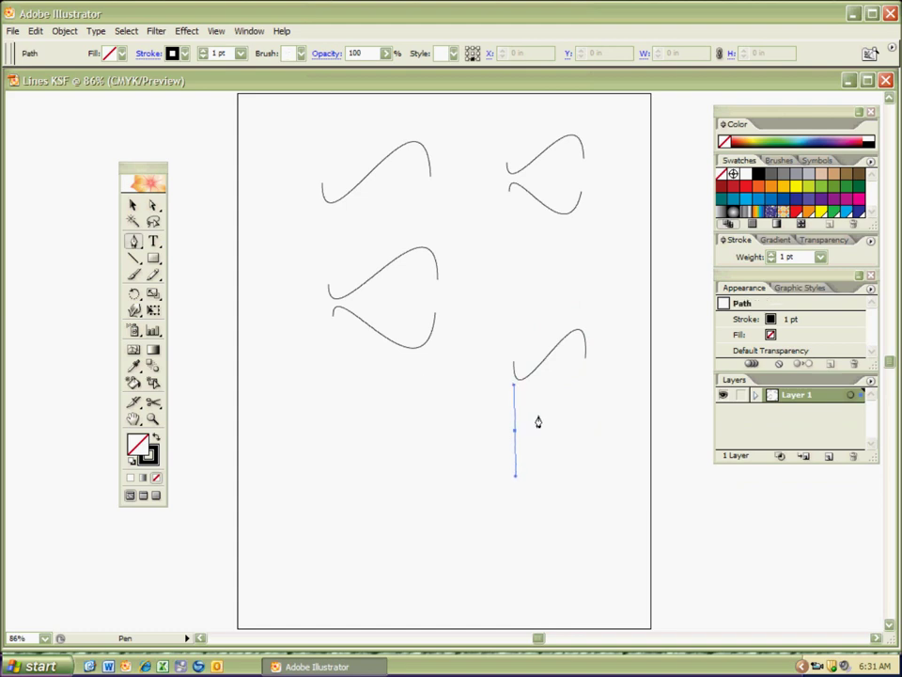
drag(592, 429, 592, 352)
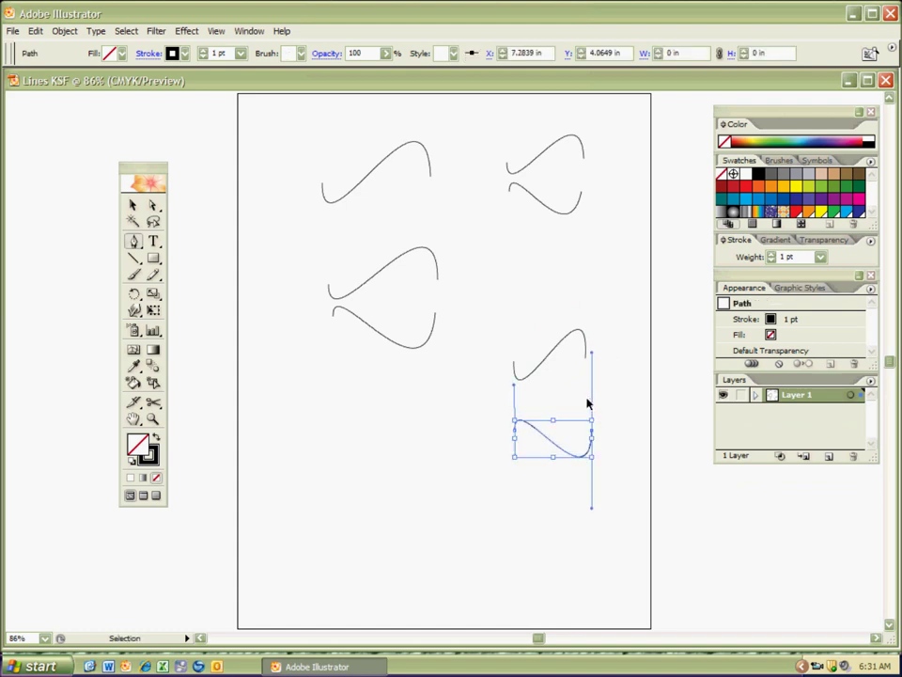
Move the newest mirrored curve up just under its partner to complete the third fish-like pair, and deselect it.
ctrl+click(548, 451)
drag(556, 447, 554, 415)
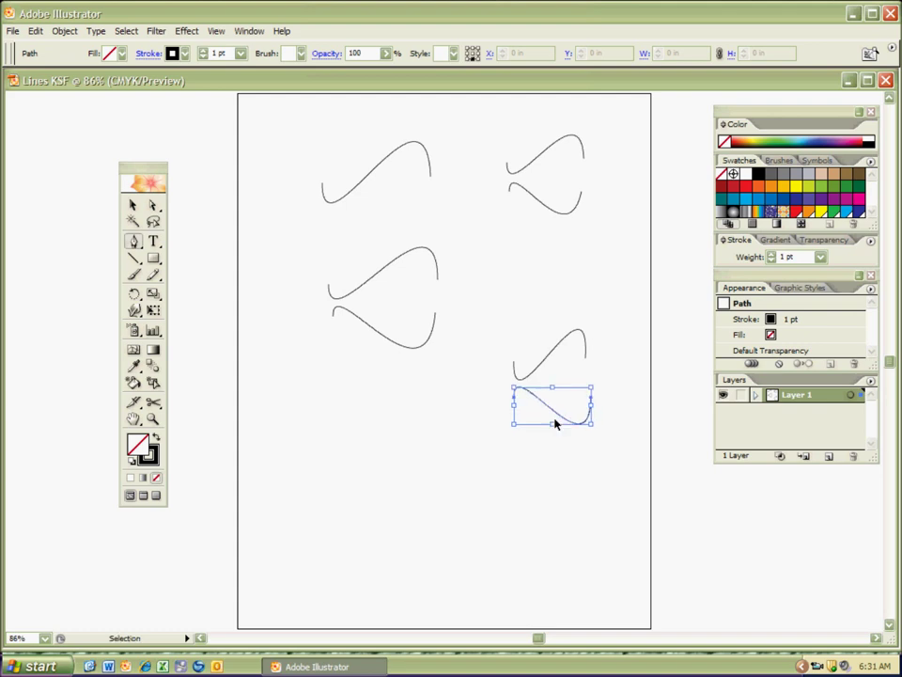
ctrl+click(541, 446)
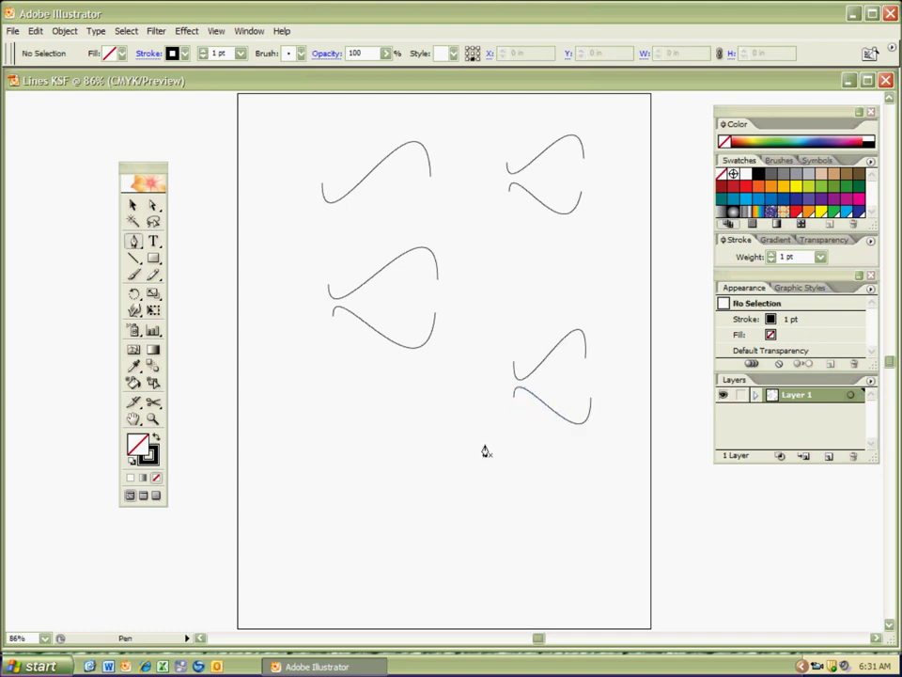